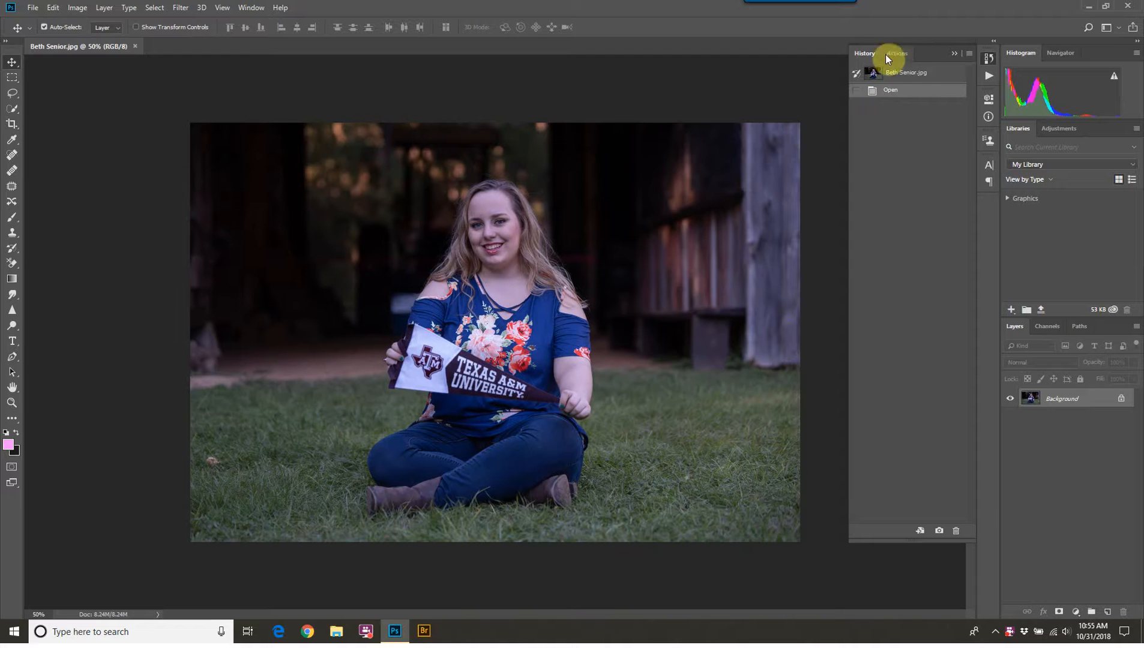
- Start recording a new action in the Default Actions set, named with the portrait subject's first name
left_click(894, 56)
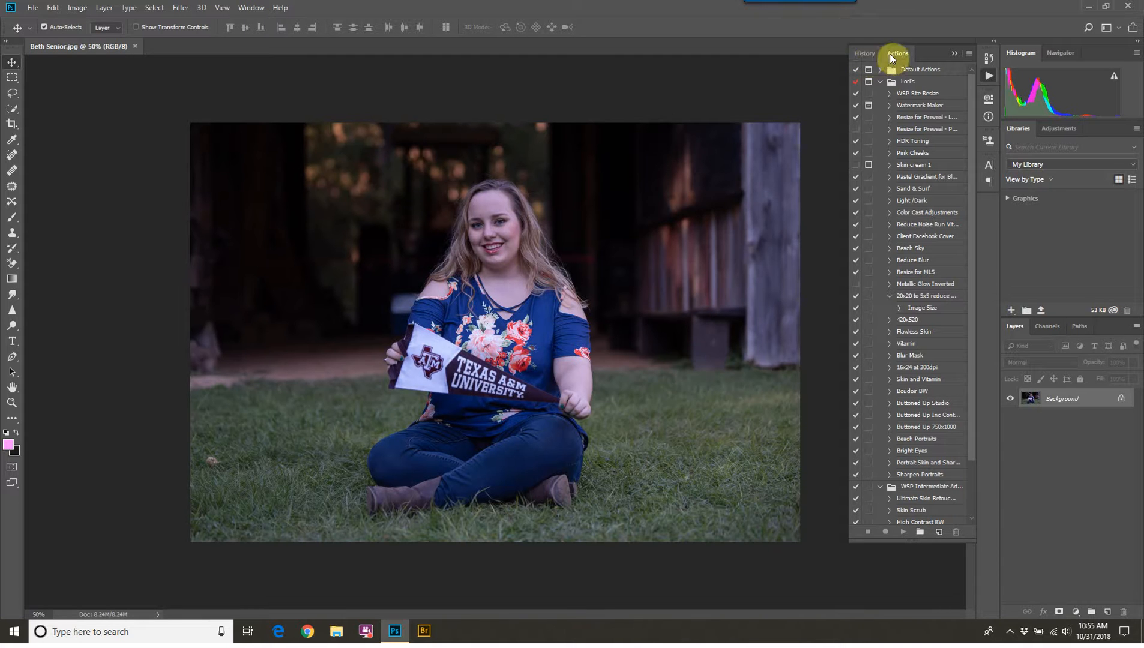
left_click(940, 533)
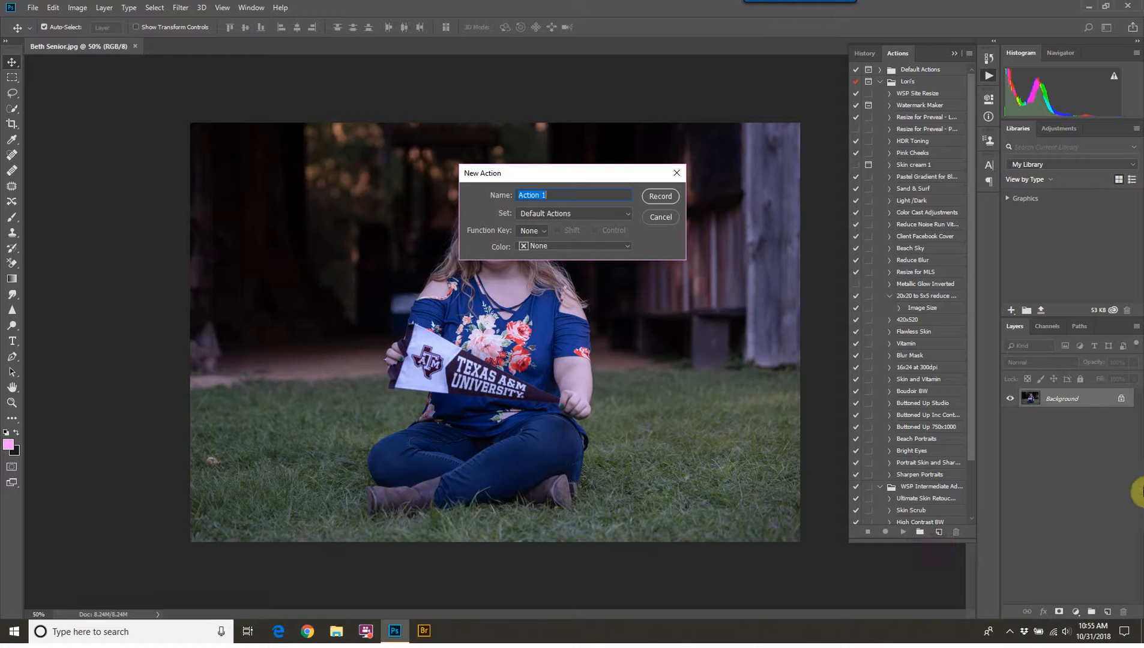
type("Beth")
key("Return")
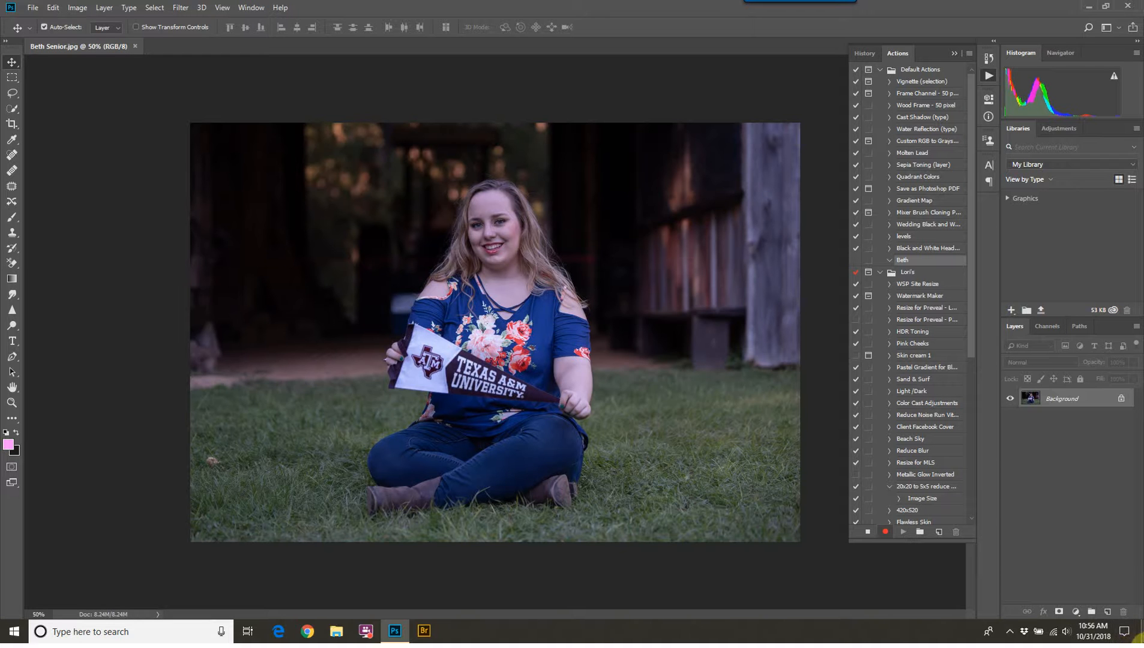
- Add an Exposure adjustment layer with exposure set to +0.72, and reselect the Background layer
left_click(1077, 612)
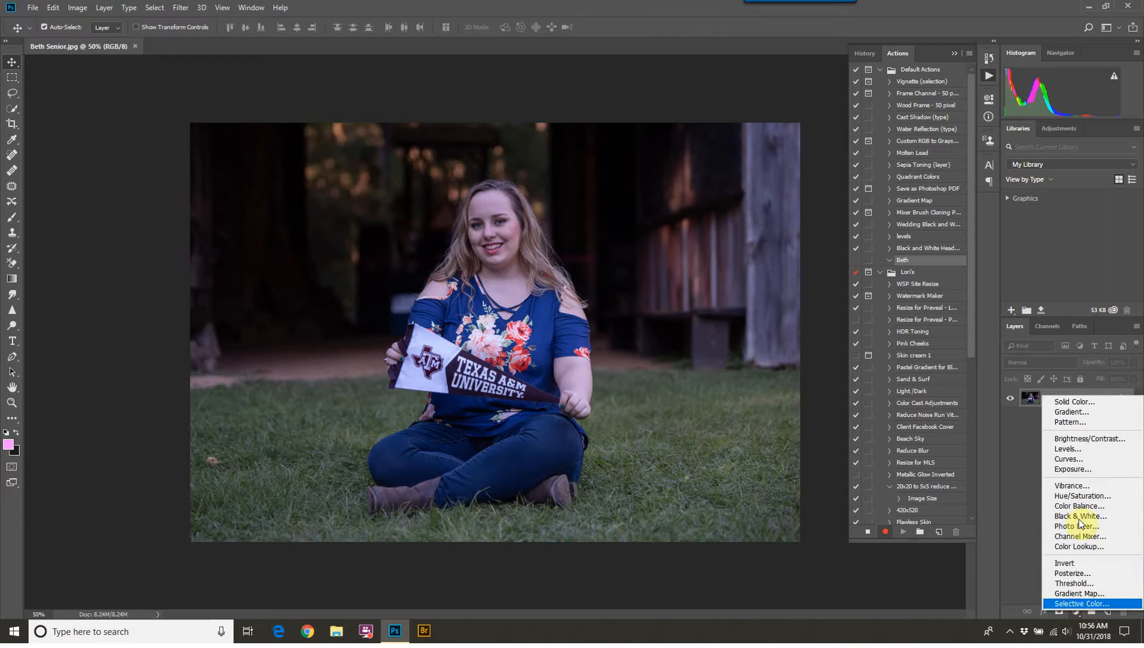
left_click(1087, 475)
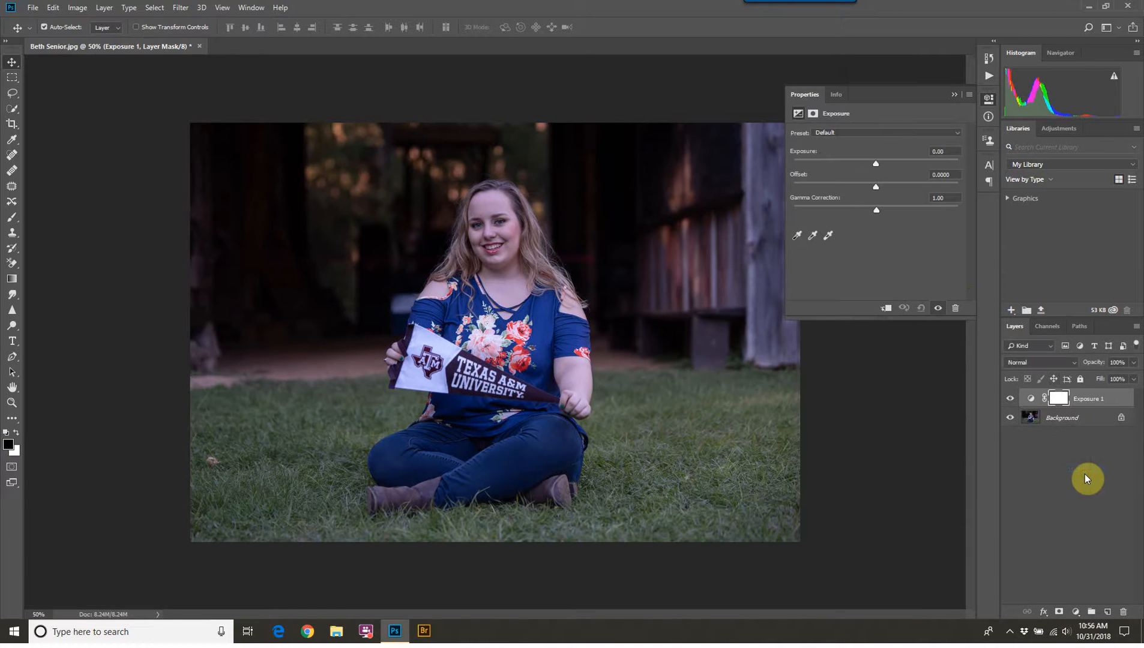
left_click_drag(876, 165, 885, 166)
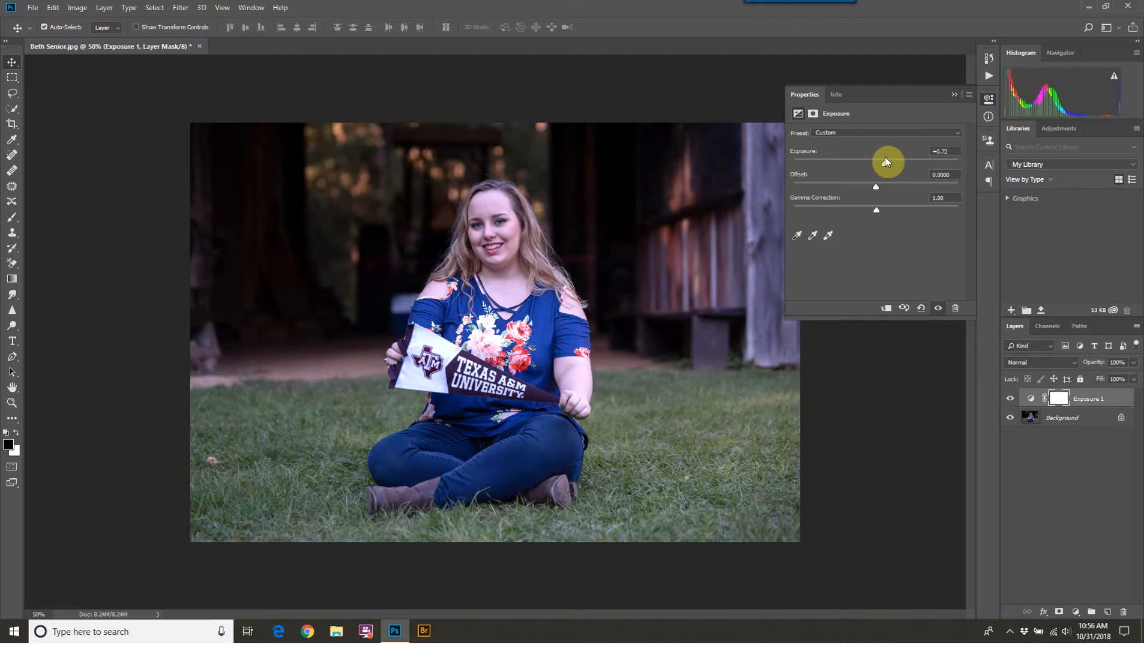
left_click(954, 95)
left_click(1089, 419)
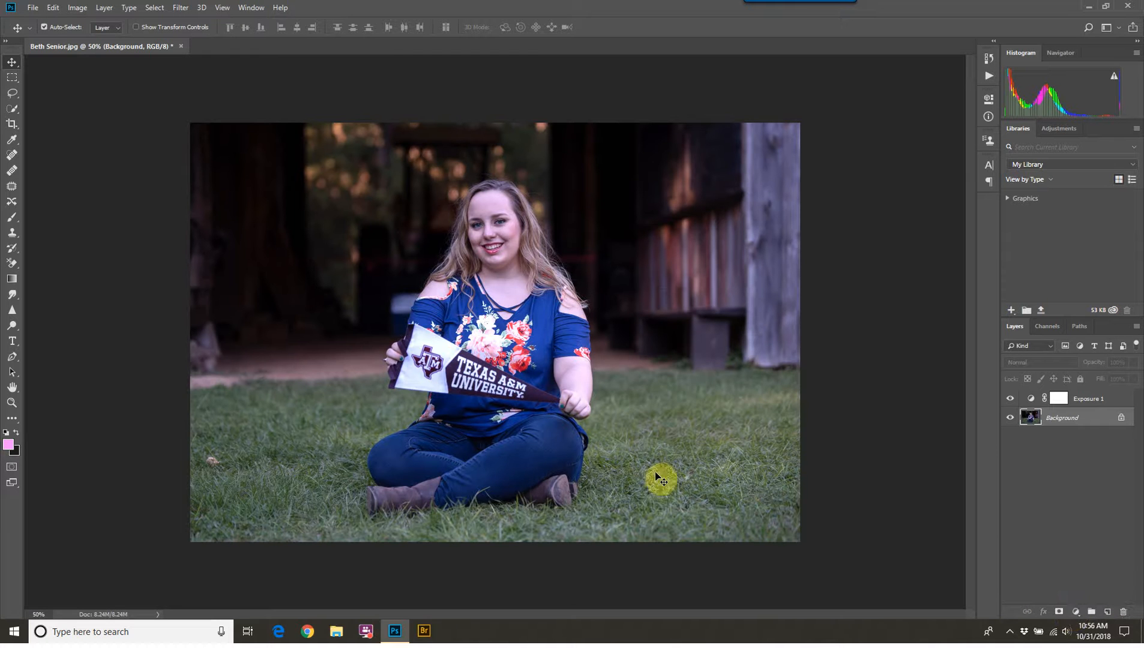
- Try to correct the color cast with a Curves layer by sampling gray points on the pennant's white area, and delete that layer
left_click(1075, 611)
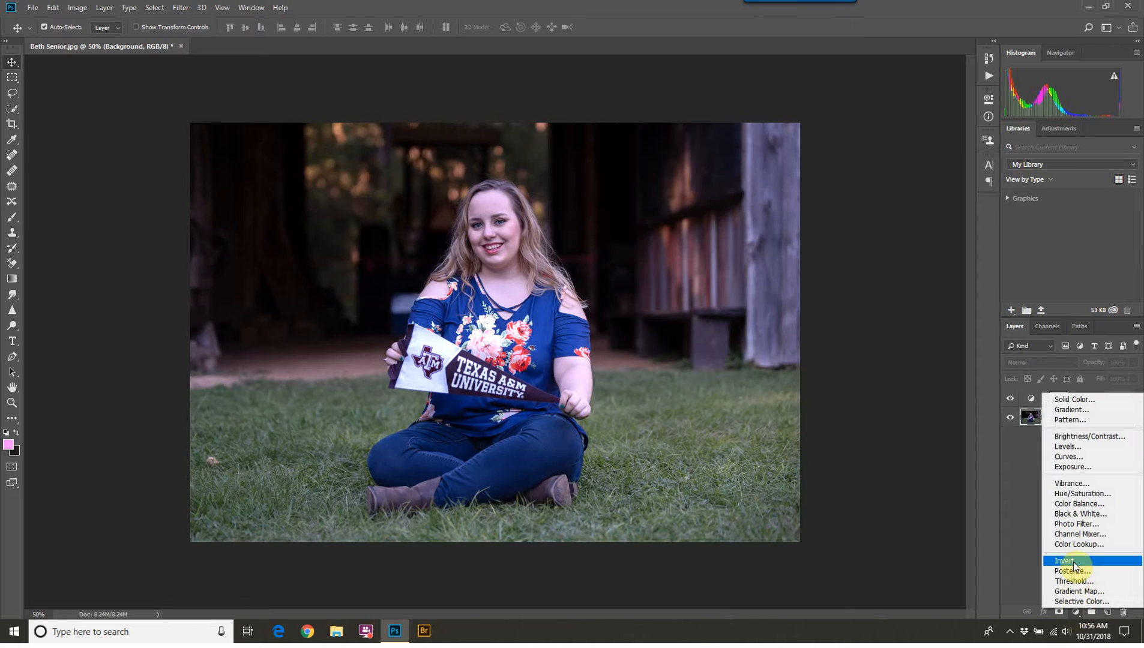
left_click(1103, 456)
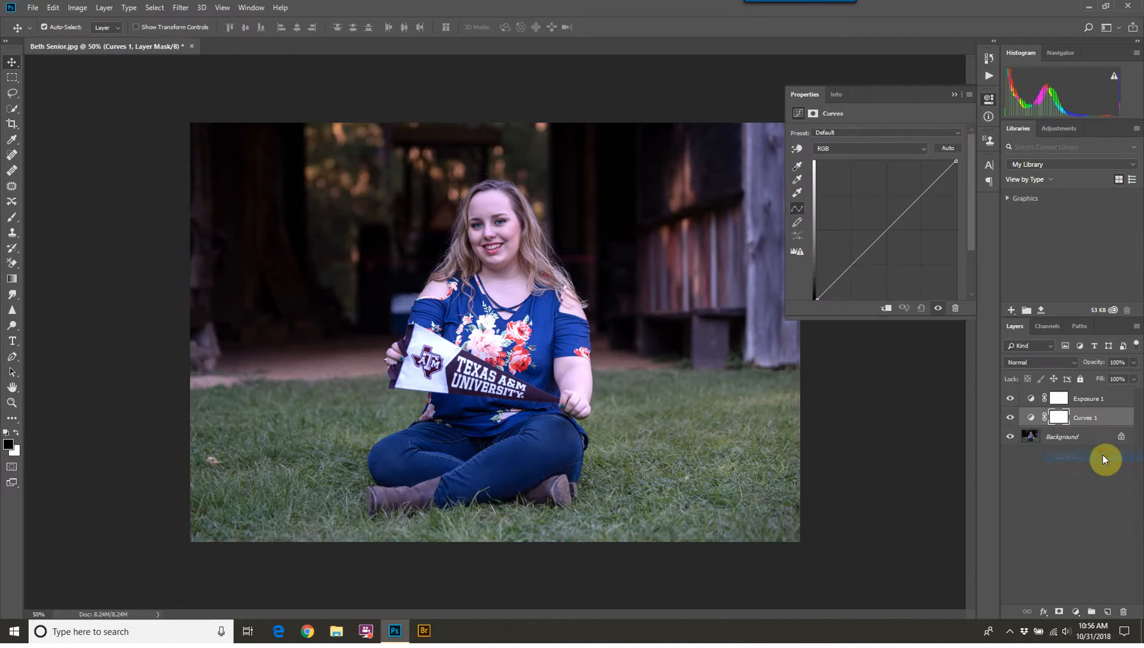
left_click(798, 180)
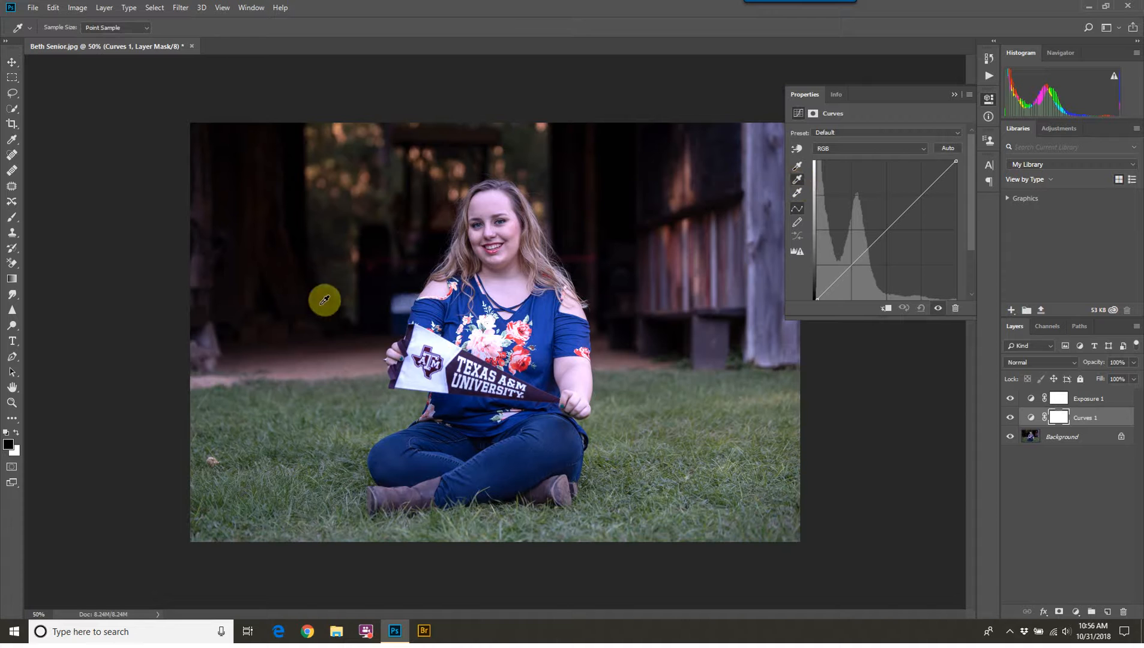
left_click(417, 378)
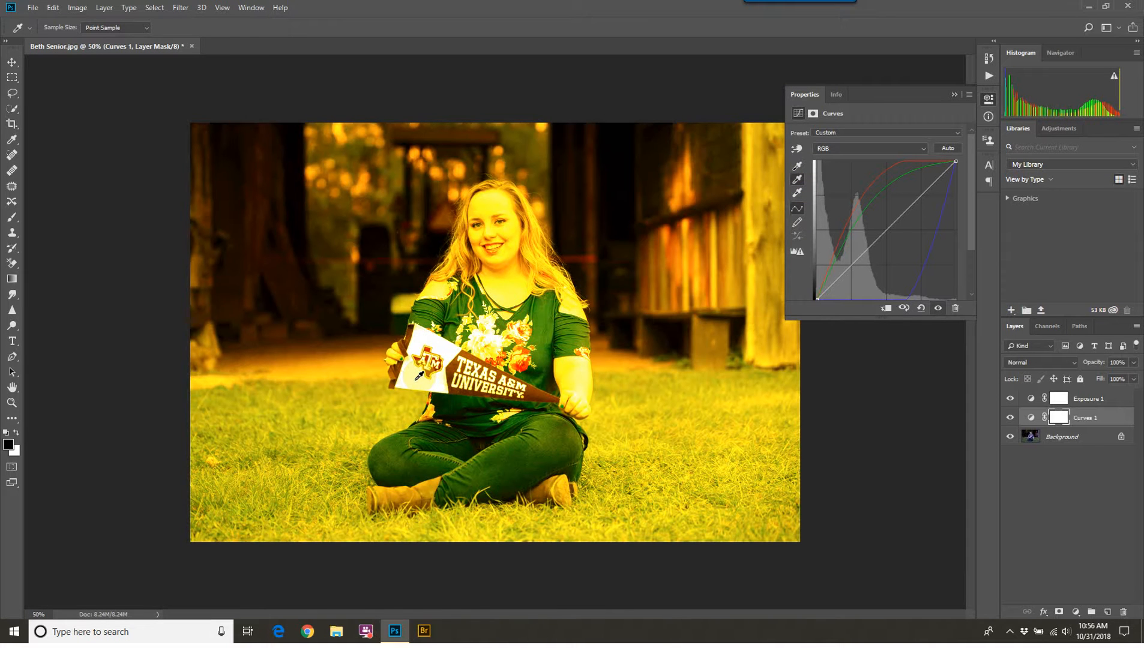
left_click(423, 347)
left_click(412, 351)
left_click(418, 378)
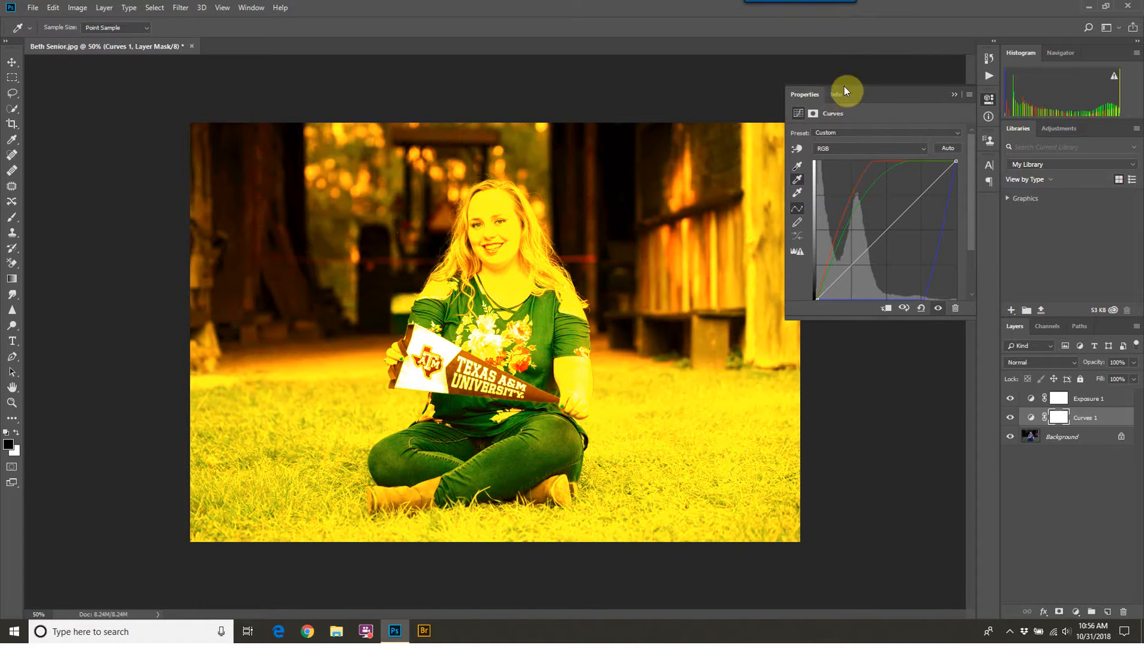
left_click(955, 94)
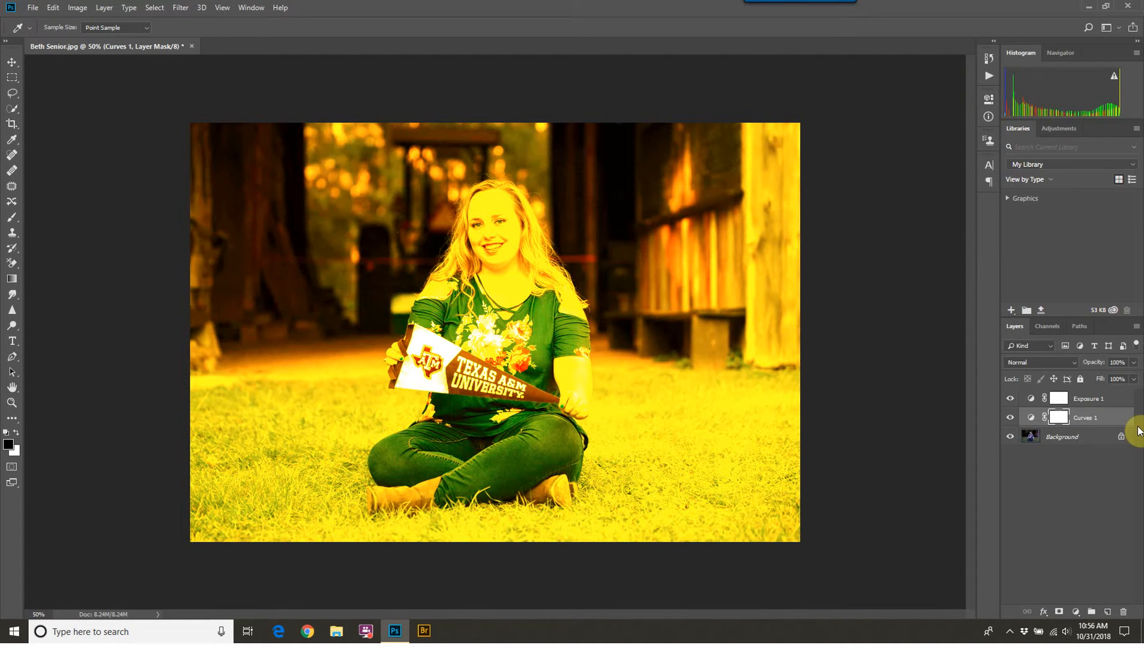
key("Delete")
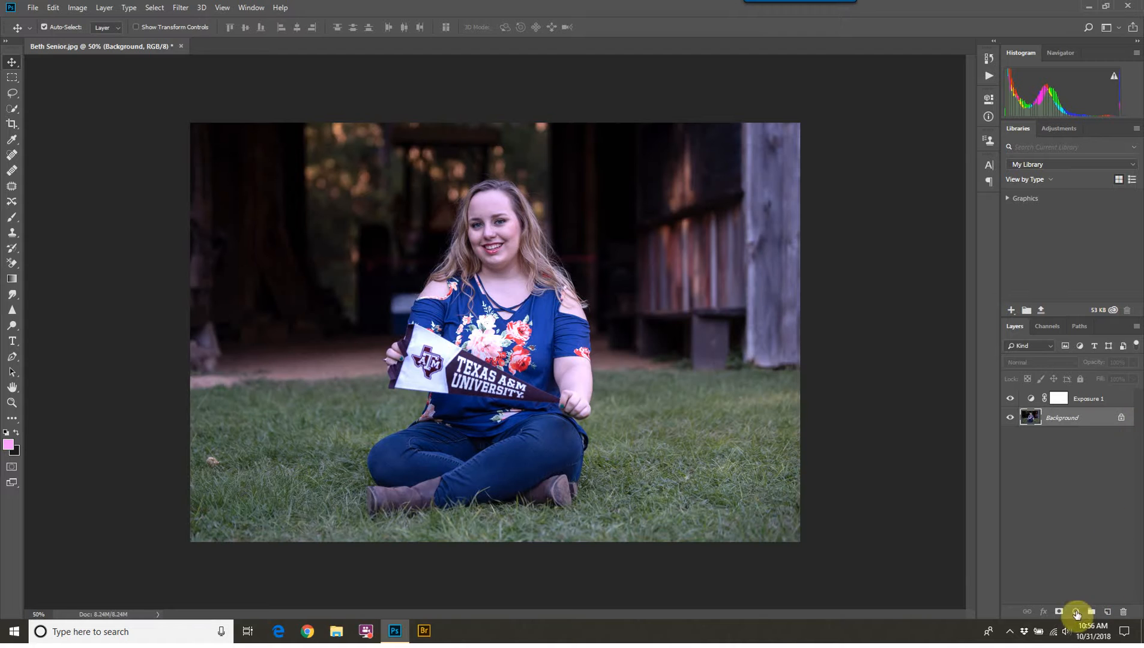
- Add a Color Balance layer above the Background with midtones at cyan-red +17, magenta-green +8 and yellow-blue -13
left_click(1074, 611)
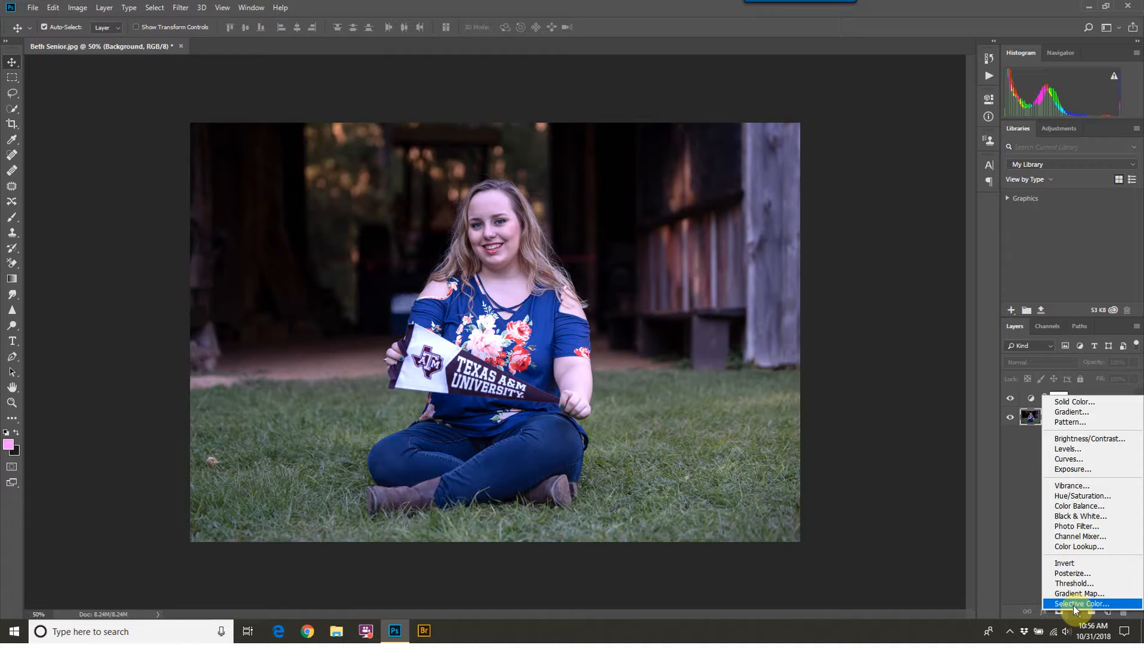
left_click(1095, 508)
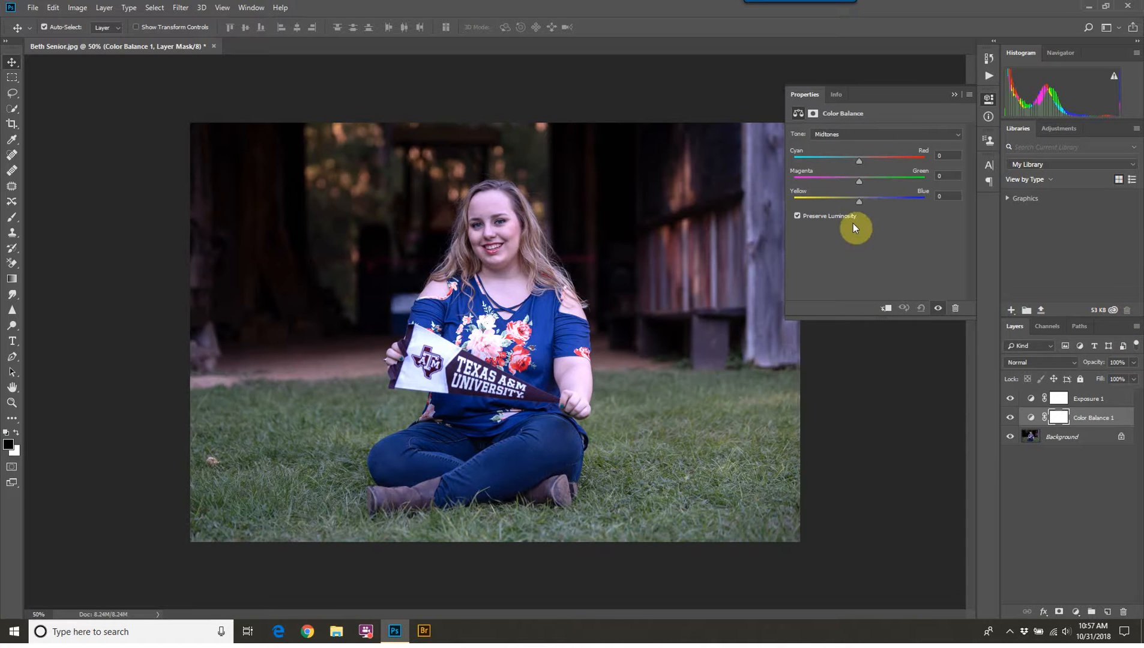
left_click(861, 179)
left_click_drag(866, 179, 855, 172)
left_click_drag(862, 203, 855, 203)
left_click_drag(858, 161, 861, 161)
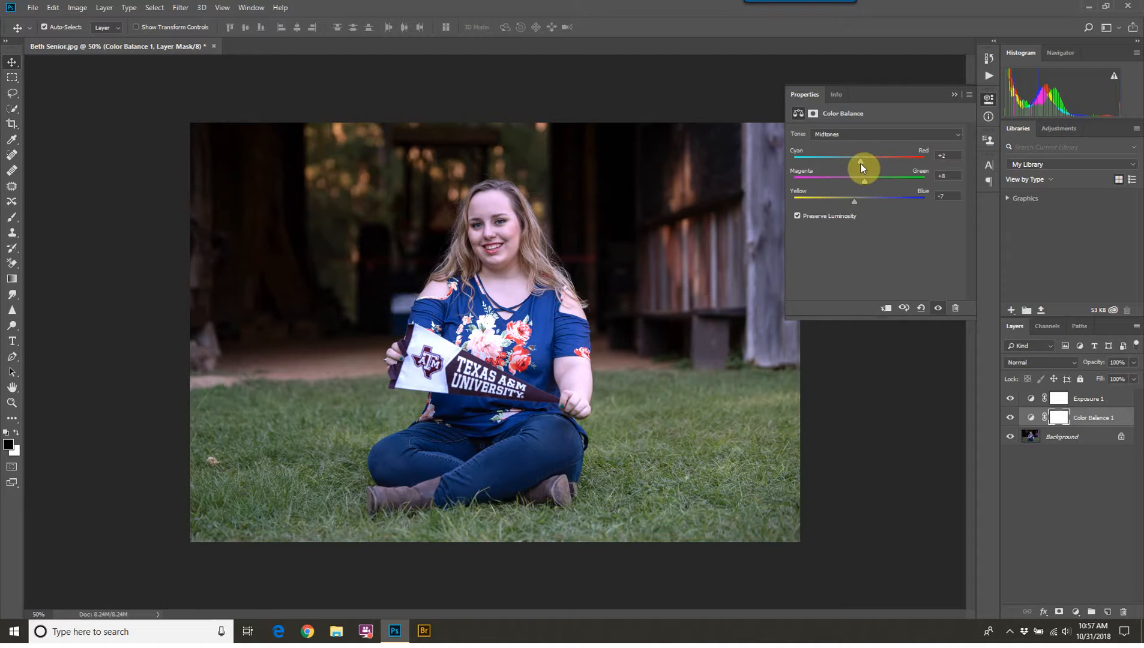
left_click_drag(861, 163, 863, 164)
left_click_drag(868, 164, 870, 163)
left_click(847, 199)
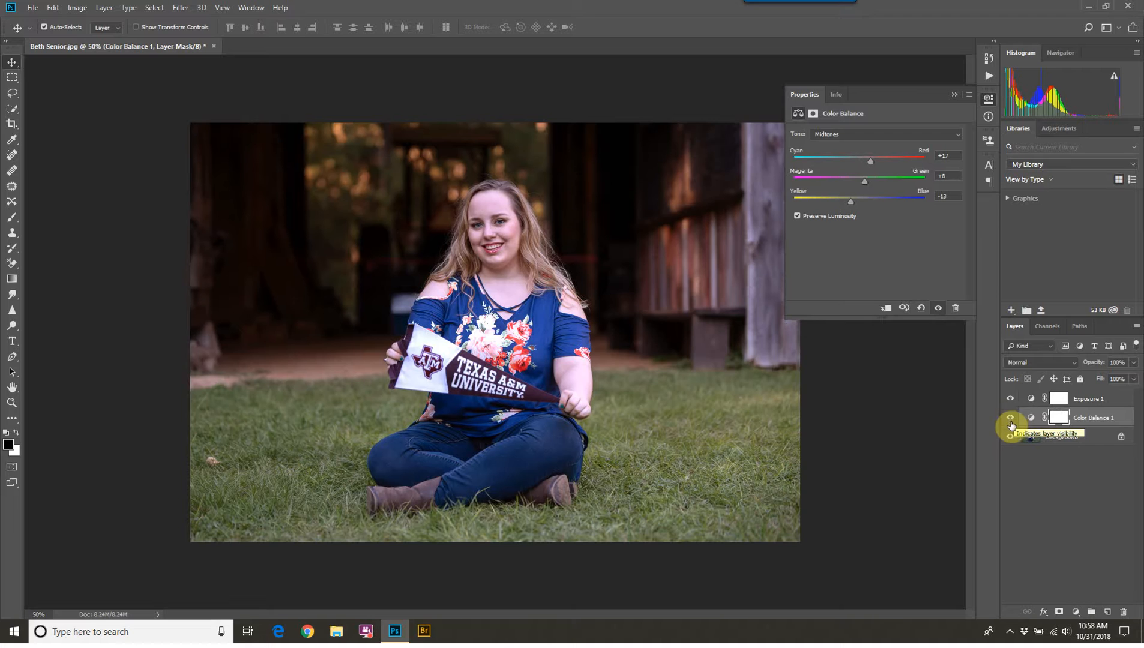
- Compare the photo with and without the Color Balance layer
left_click(1011, 419)
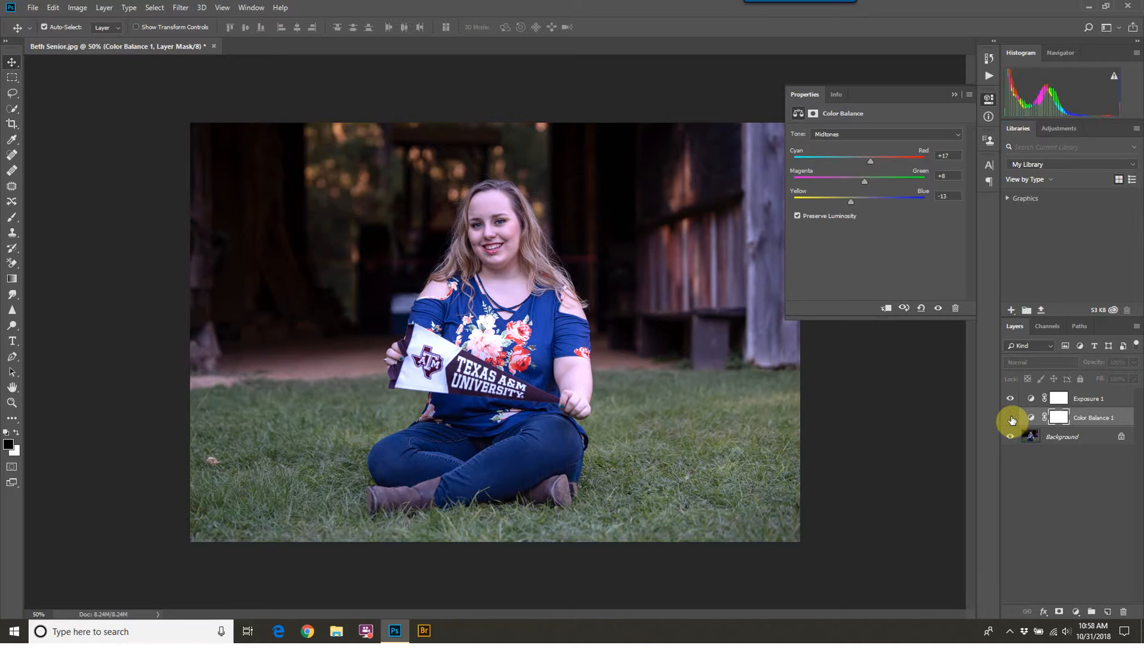
left_click(1011, 419)
left_click(1011, 419)
left_click(1011, 419)
left_click(1011, 419)
left_click(1011, 419)
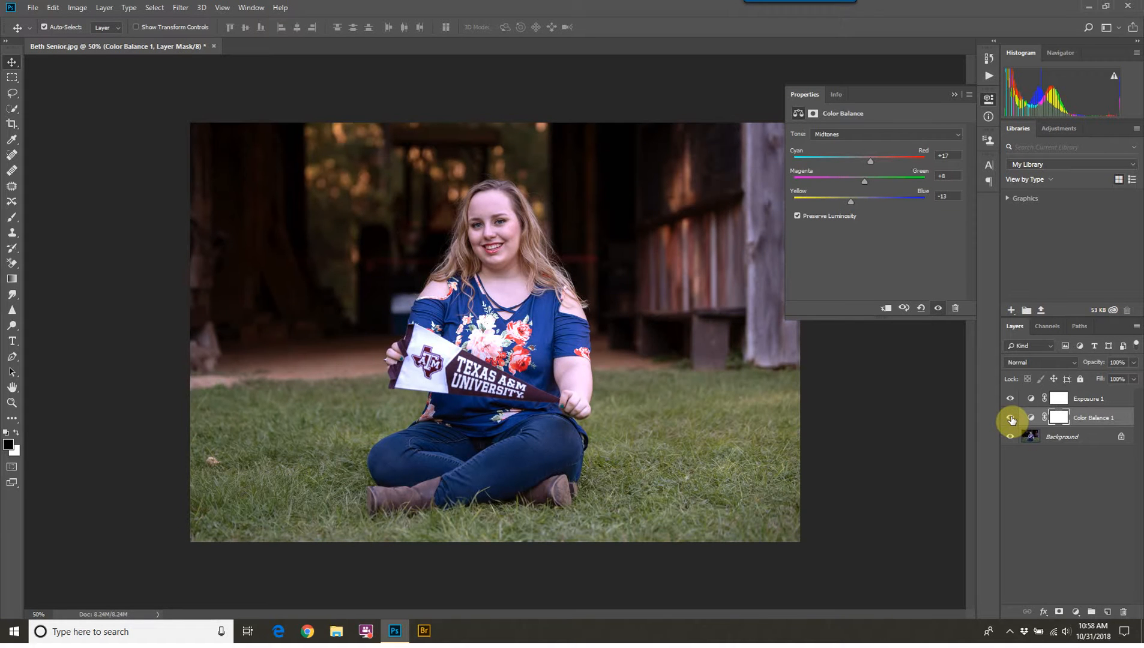
- Add a Levels adjustment layer directly above the Background and set its white input level to 248
left_click(1081, 437)
left_click(1074, 611)
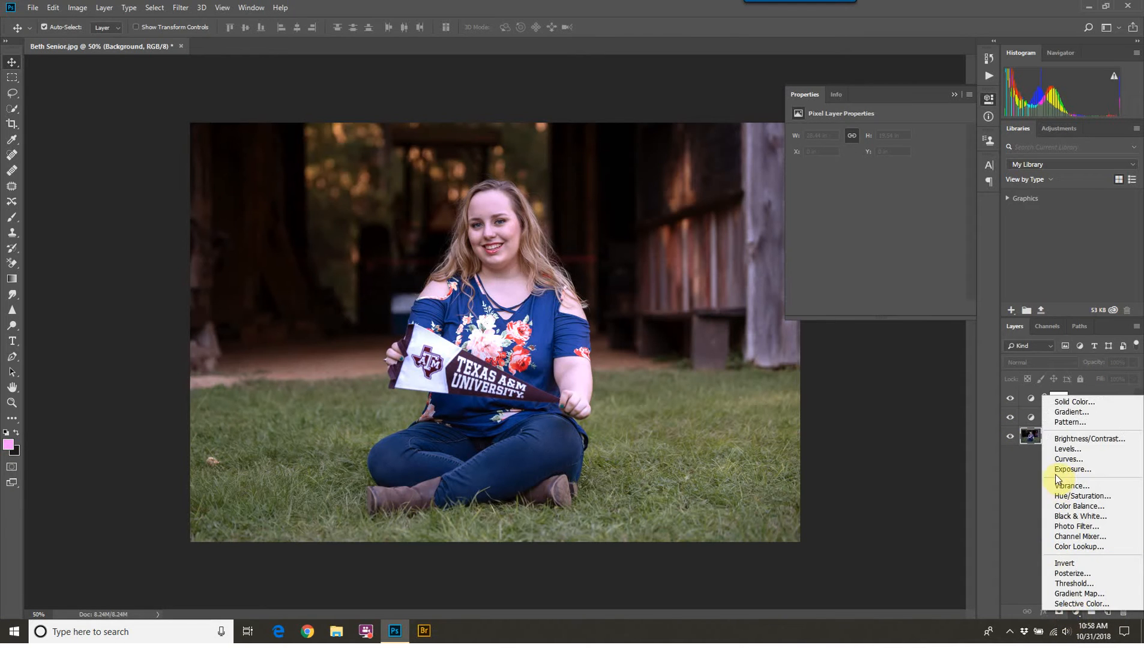
left_click(1062, 450)
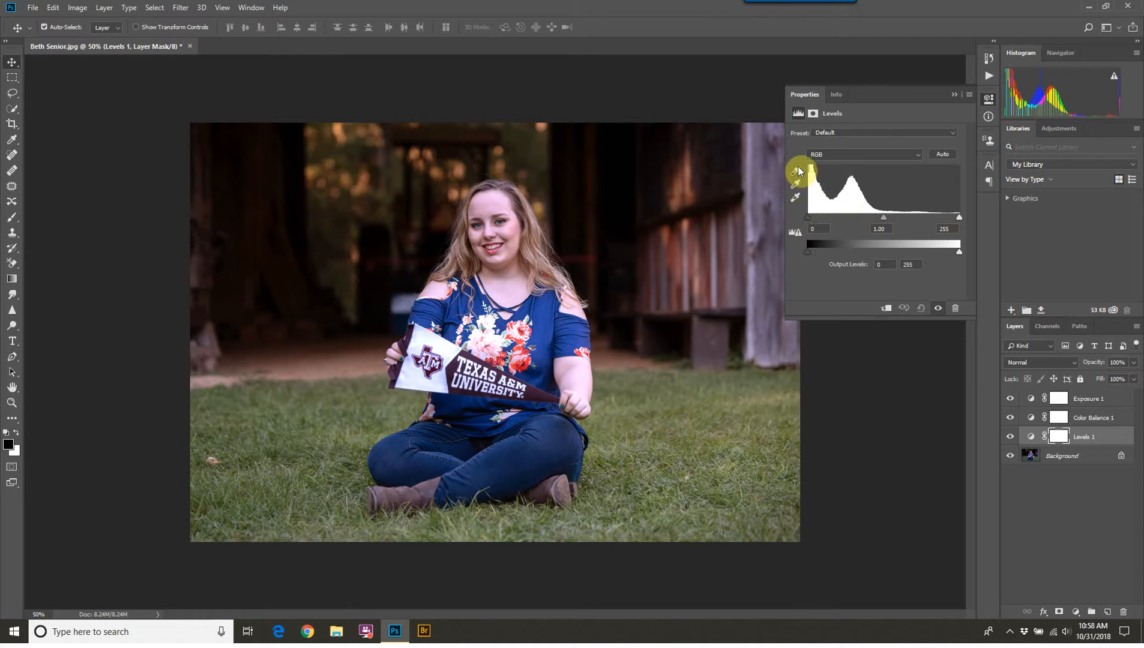
mouse_move(959, 220)
left_mouse_down()
mouse_move(889, 220)
mouse_move(970, 219)
mouse_move(954, 222)
left_mouse_up()
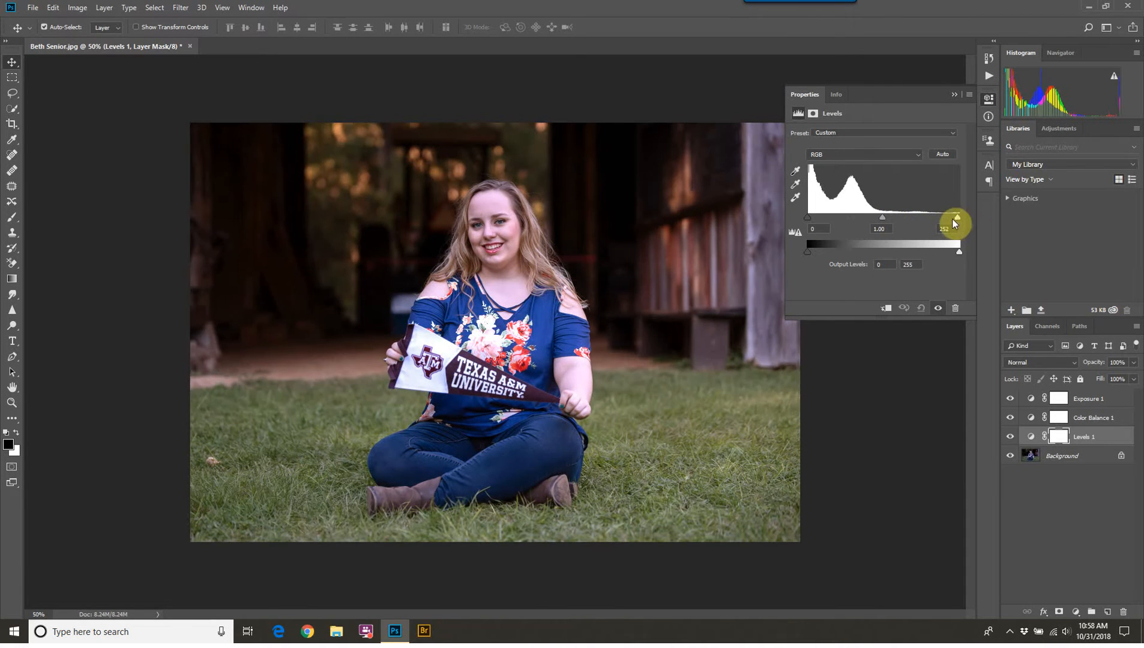
mouse_move(963, 218)
left_mouse_down()
mouse_move(951, 218)
mouse_move(965, 219)
left_mouse_up()
left_click_drag(957, 218, 956, 218)
mouse_move(879, 218)
left_mouse_down()
mouse_move(891, 216)
mouse_move(867, 217)
mouse_move(885, 223)
left_mouse_up()
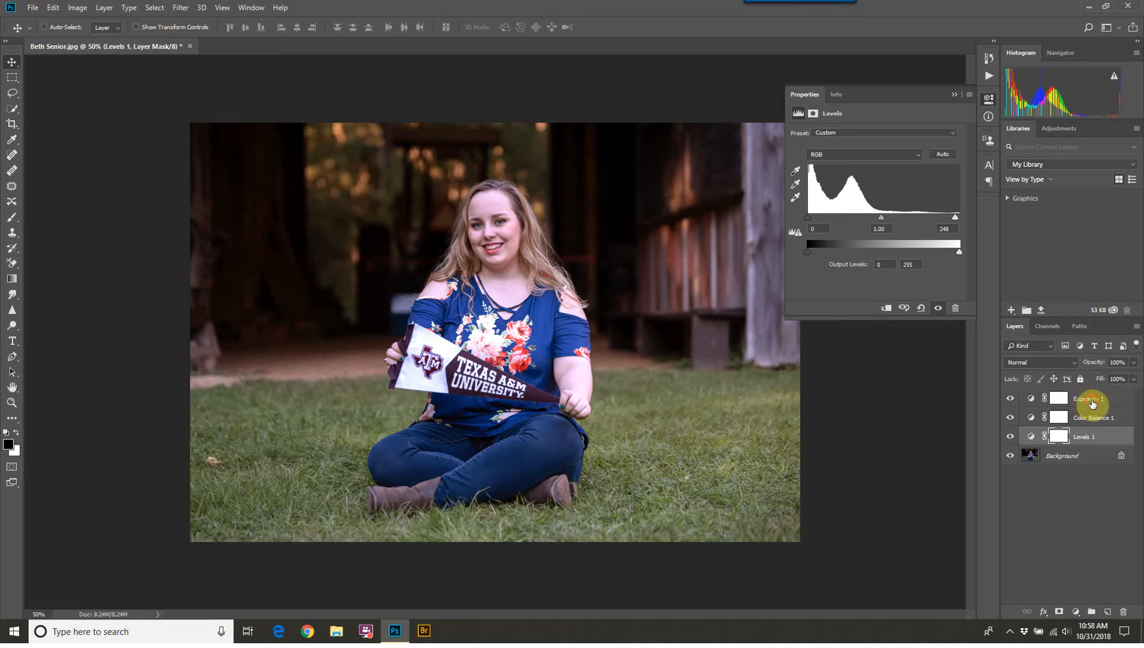
- Group the three adjustment layers and compare the photo with the group hidden and shown
key("ctrl+alt+a")
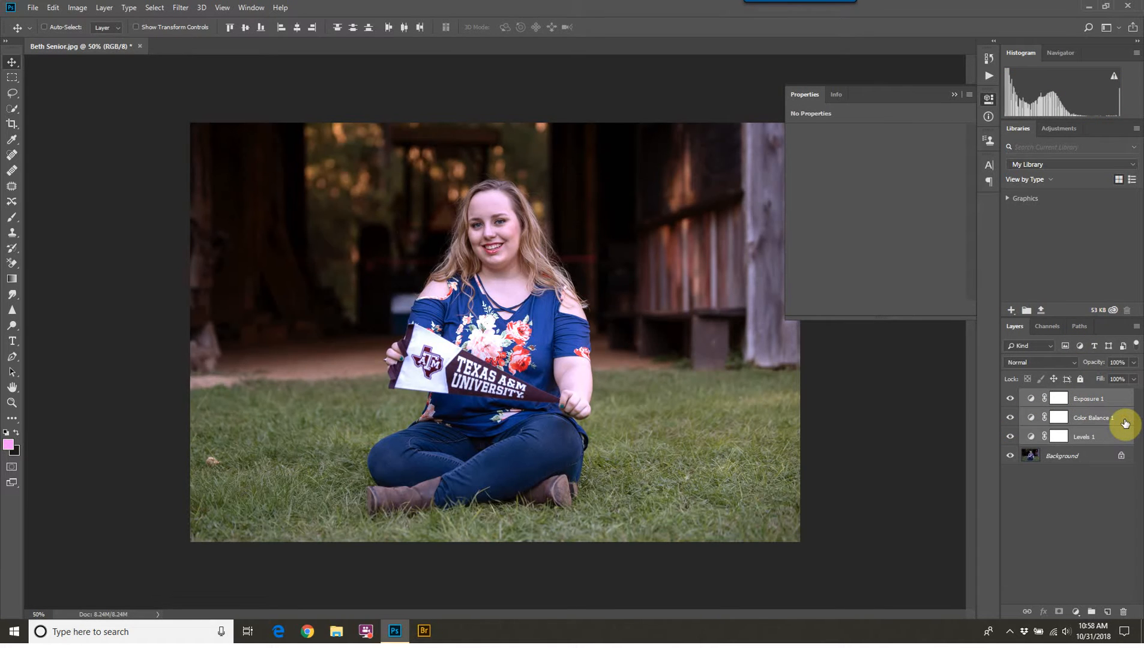
key("ctrl+g")
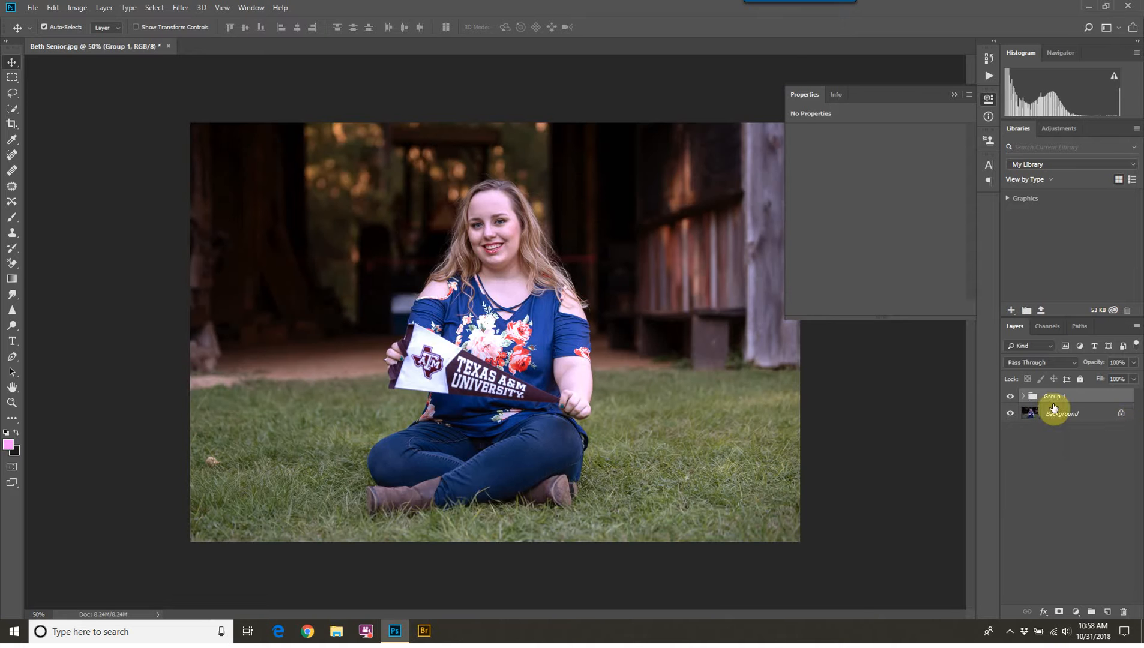
left_click(1008, 398)
left_click(1008, 398)
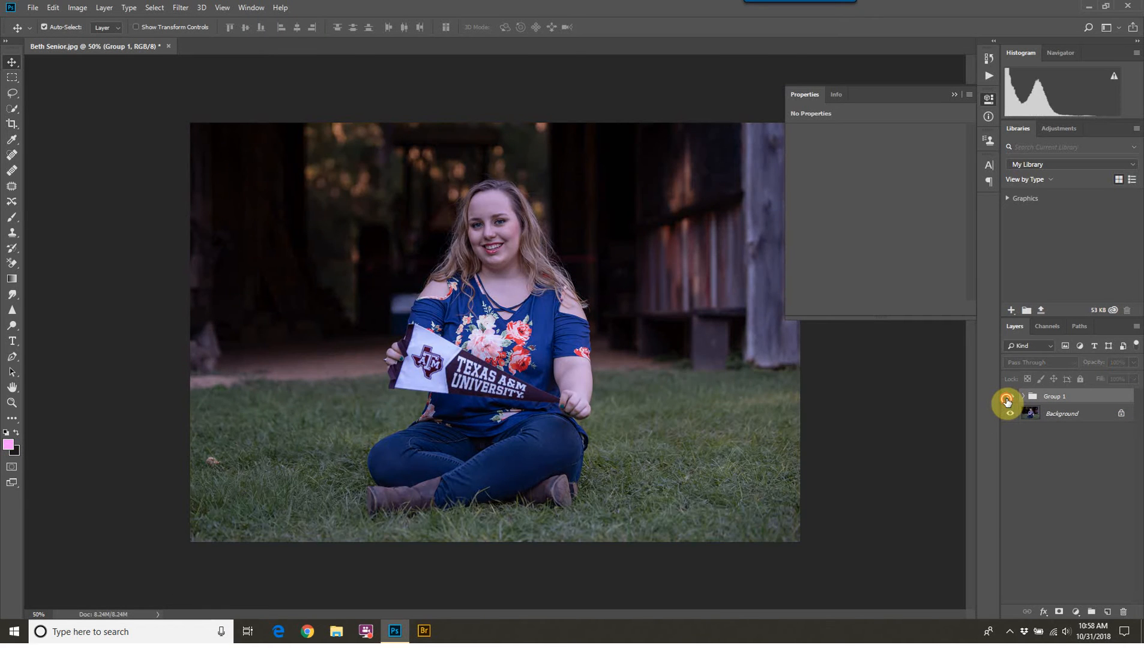
left_click(1008, 398)
left_click(1008, 399)
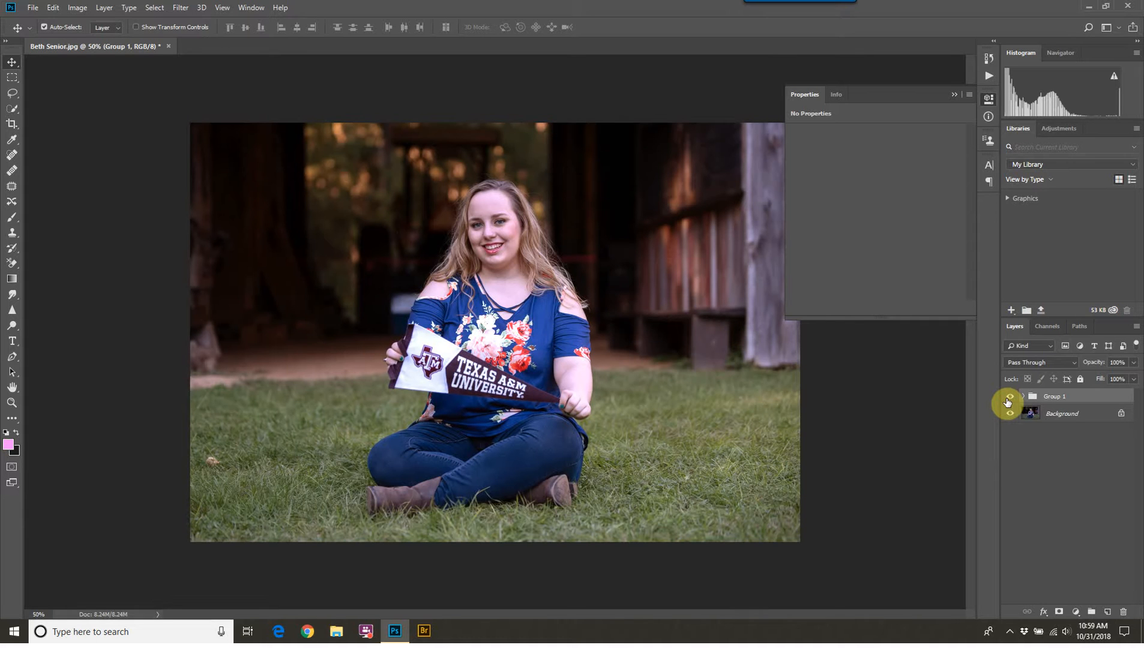
- Review the steps recorded in the new action and merge all visible layers into the Background
left_click(986, 80)
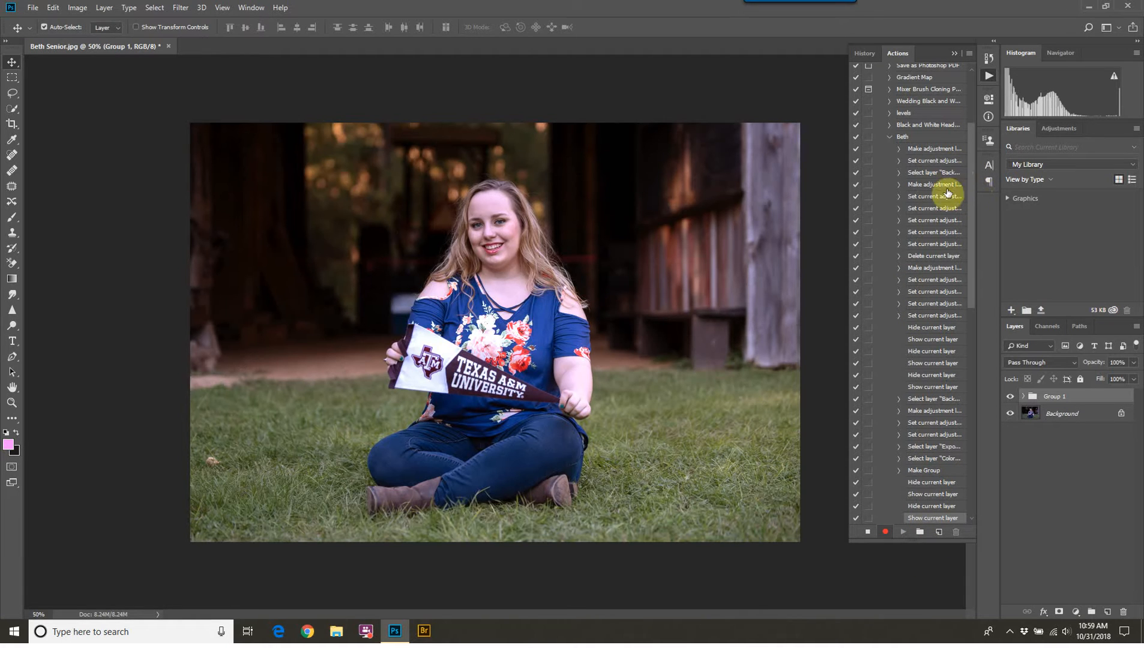
left_click_drag(974, 296, 970, 391)
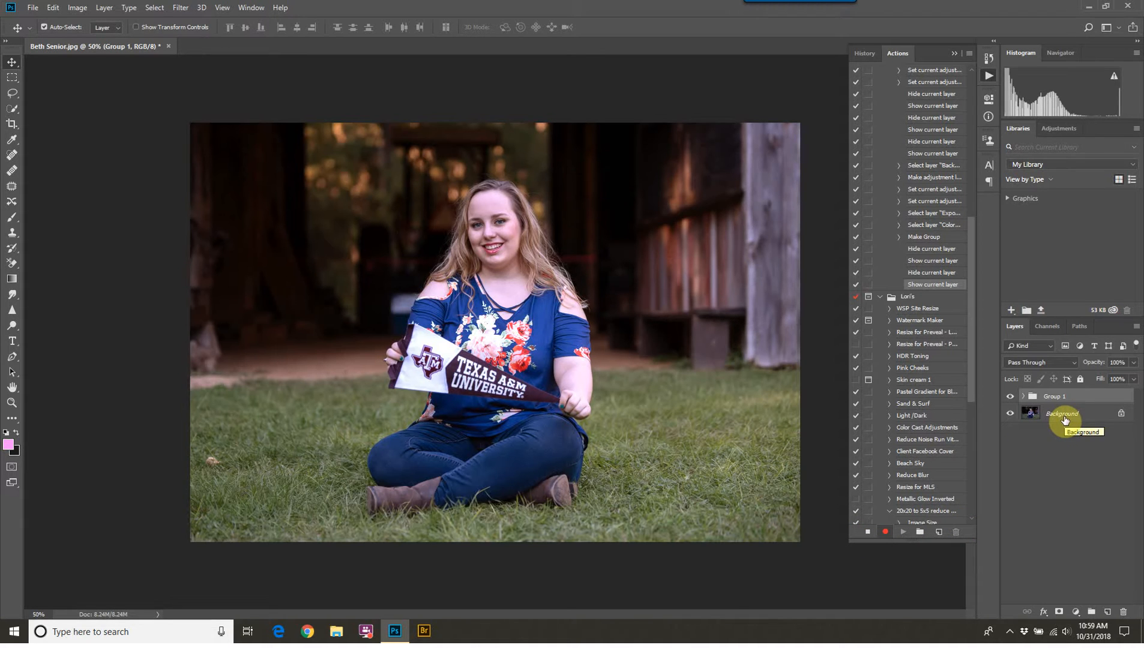
key("ctrl")
key("ctrl+shift+e")
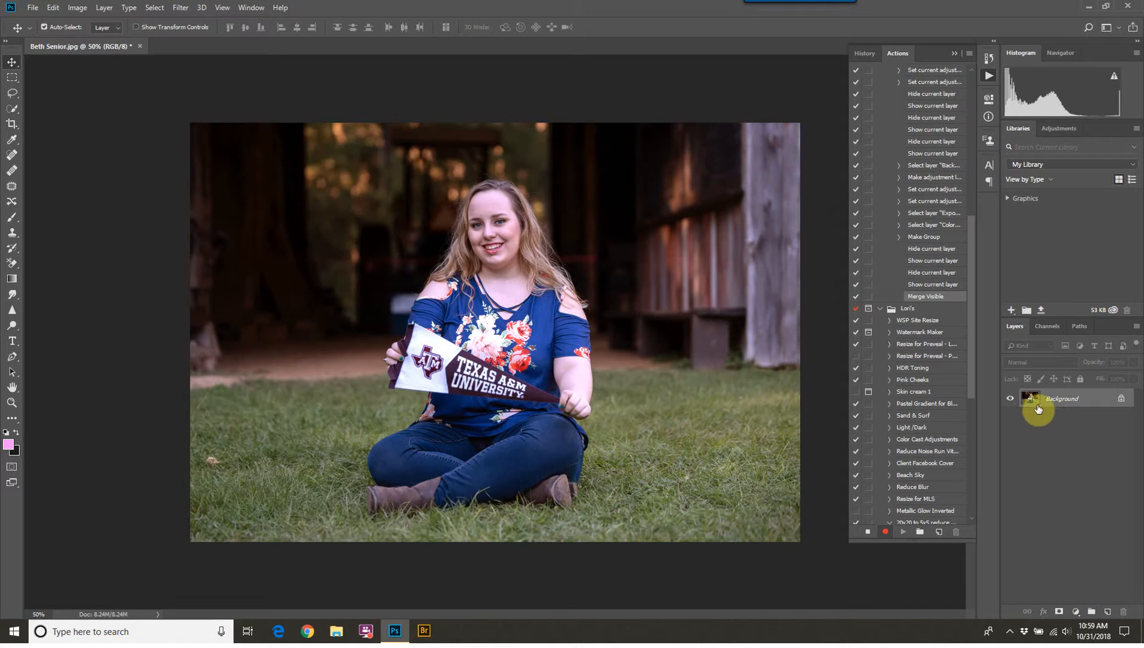
- Stop recording the action and collapse its list of recorded steps
left_click(865, 532)
scroll(871, 147, "up", 2)
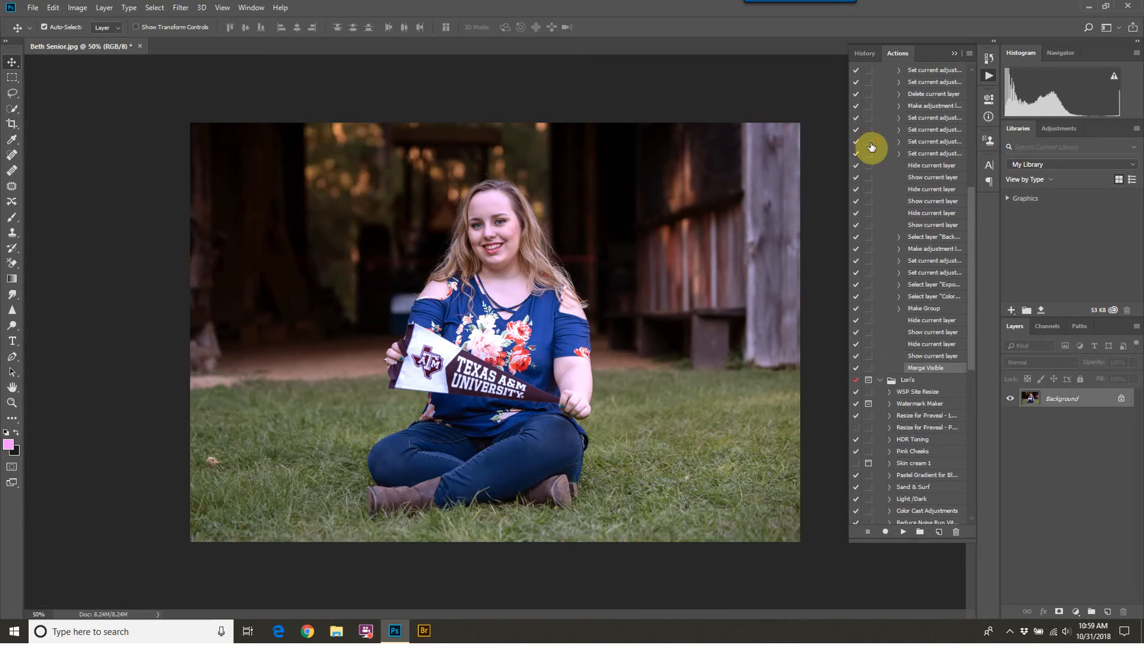
scroll(872, 147, "up", 5)
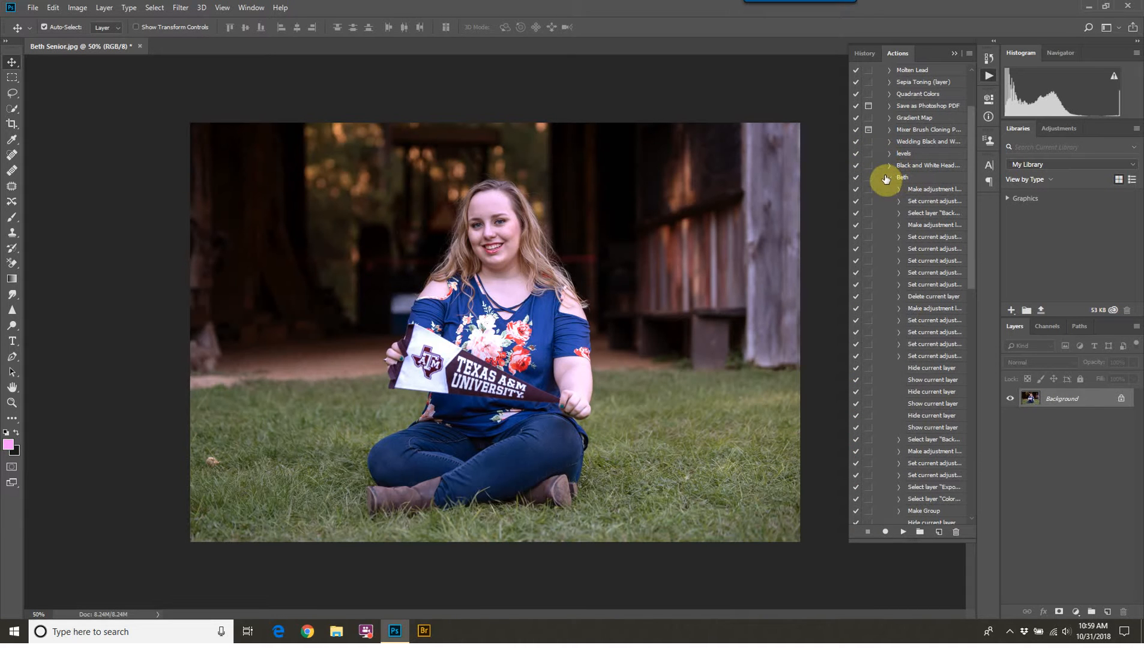
left_click(888, 178)
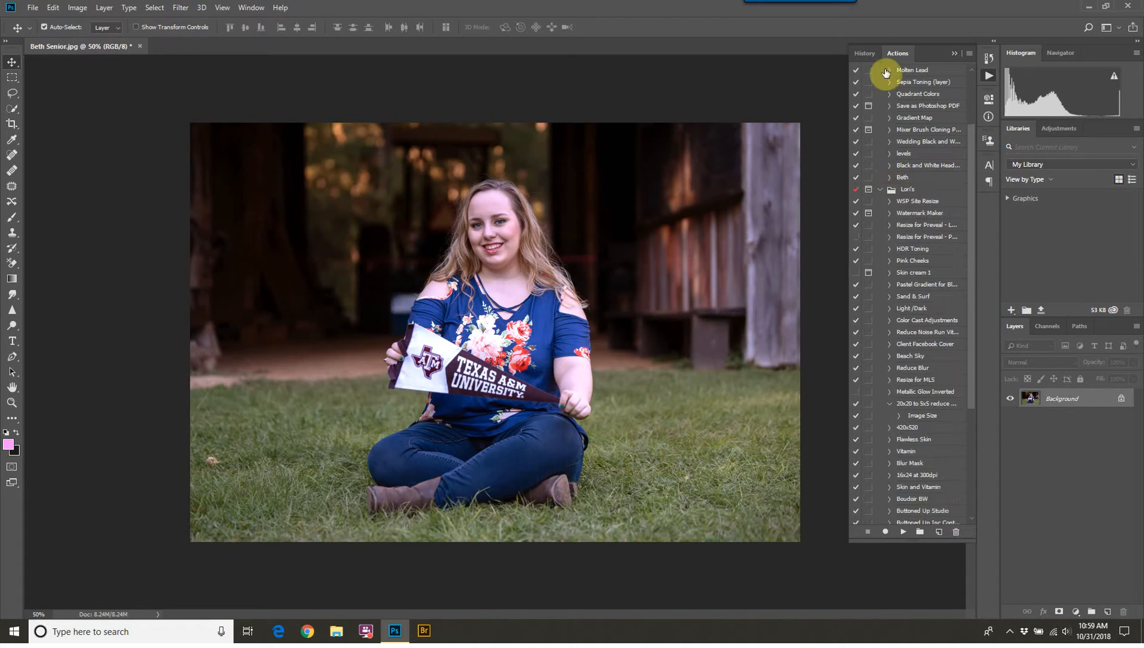
- Revert the photo to its initial history snapshot and play the newly recorded action from the Default Actions set on it
left_click(869, 52)
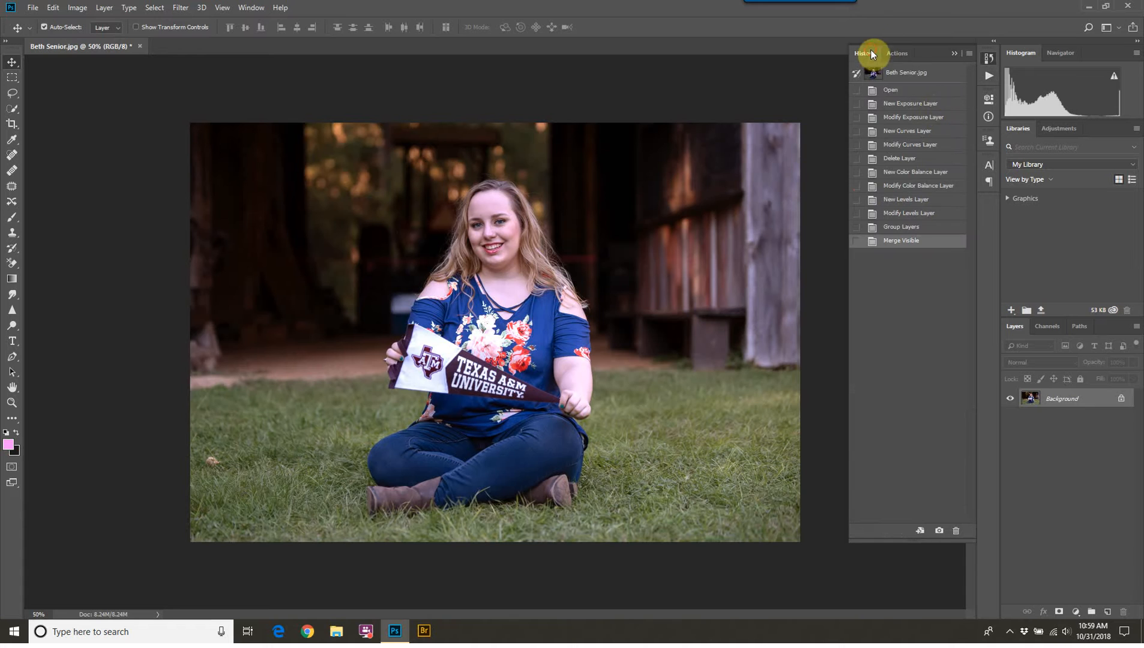
left_click(905, 77)
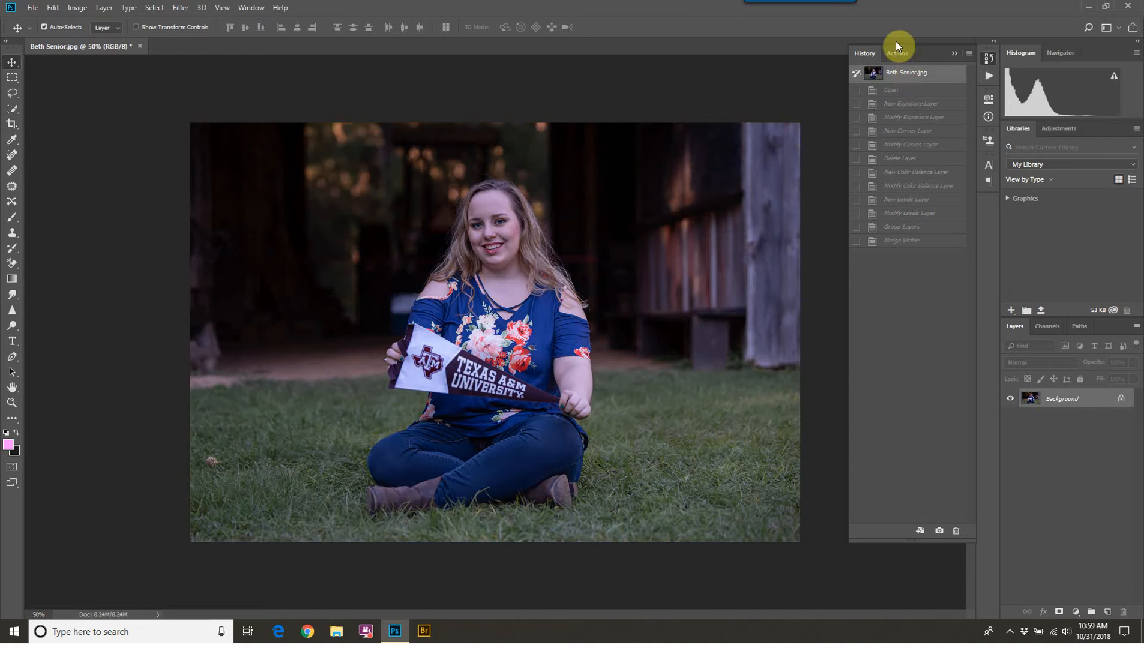
left_click(896, 52)
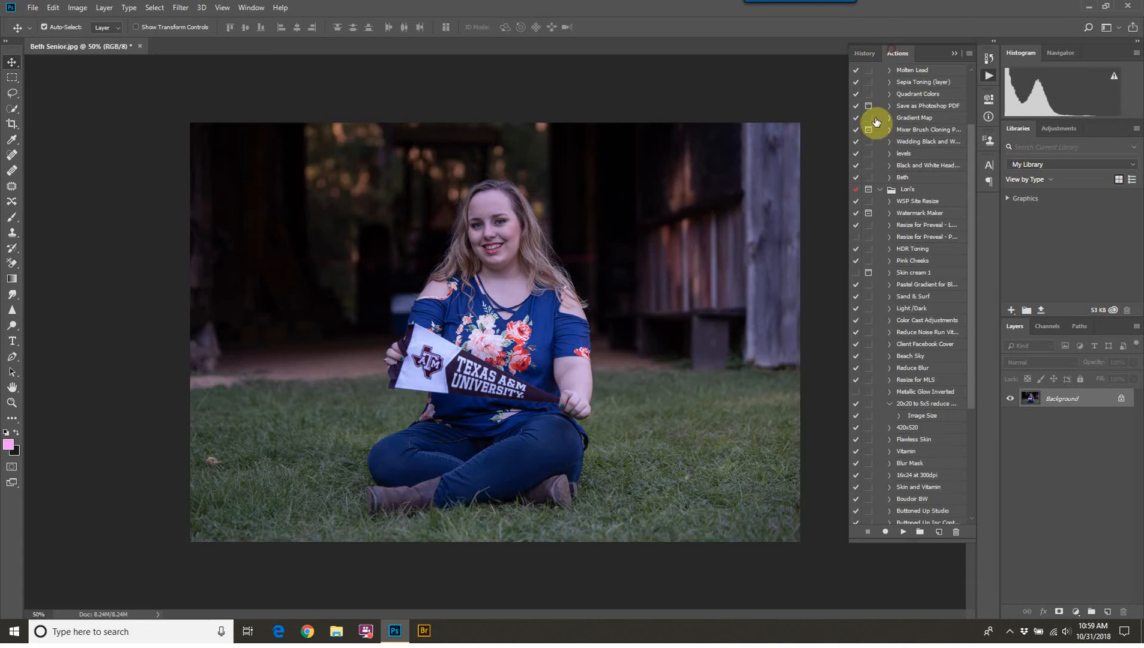
scroll(914, 473, "down", 5)
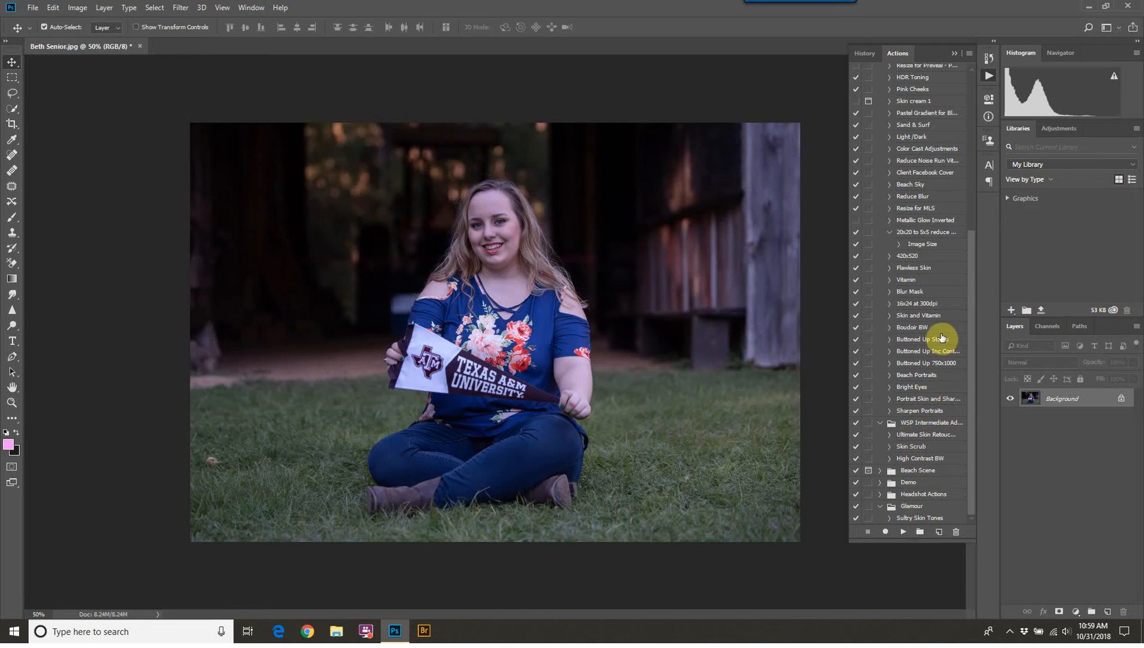
scroll(911, 297, "up", 3)
scroll(911, 296, "up", 4)
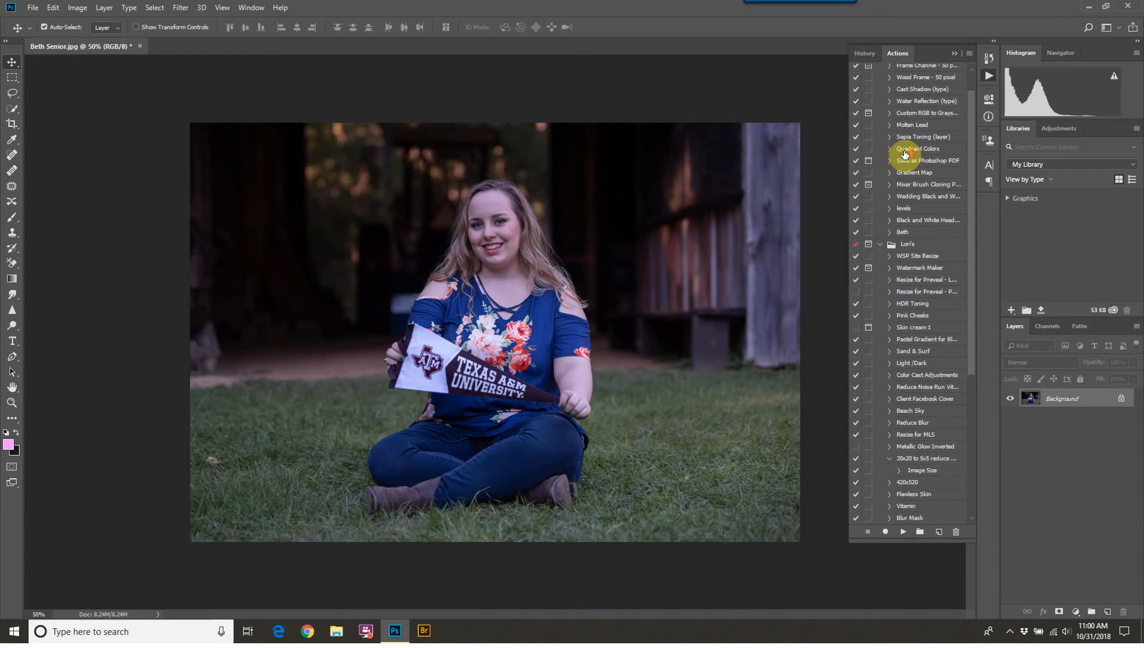
scroll(907, 157, "up", 4)
left_click(921, 260)
left_click(900, 533)
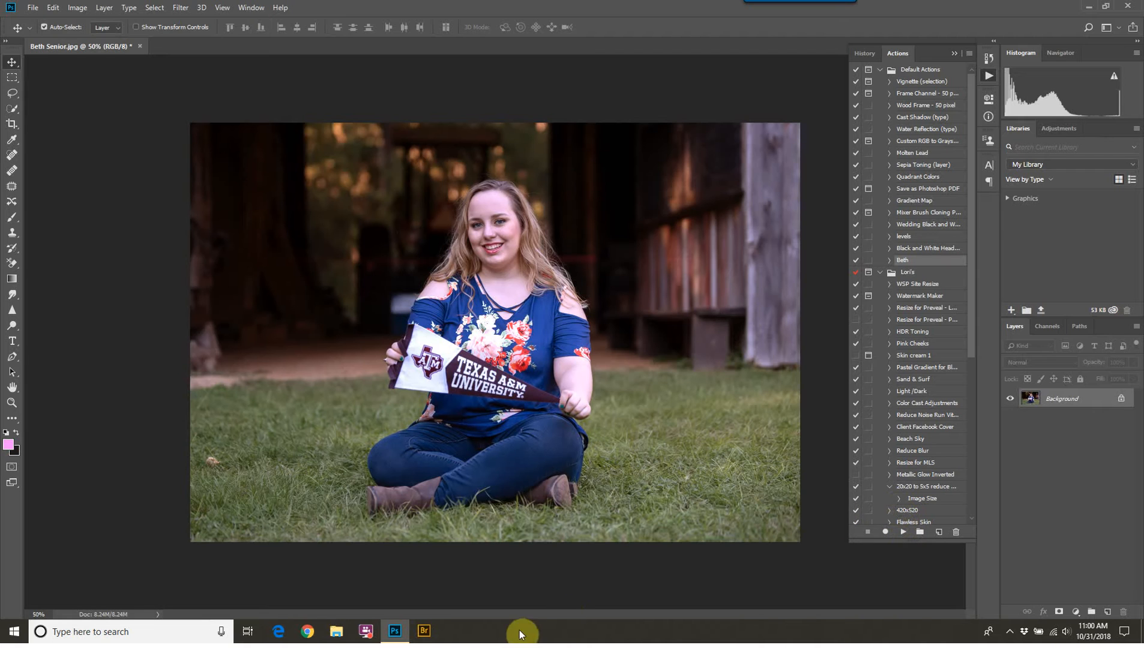
- Switch to Bridge and select the five consecutive images from DW6A7820.CR2 through DW6A7822.CR2
left_click(425, 631)
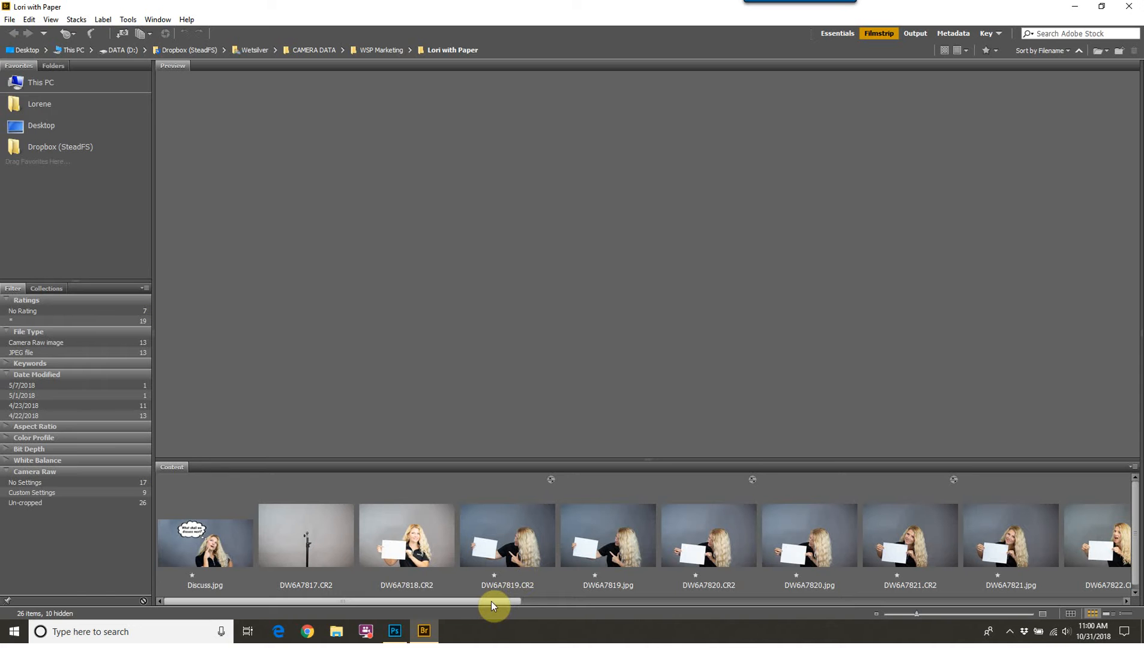
left_click_drag(502, 601, 619, 601)
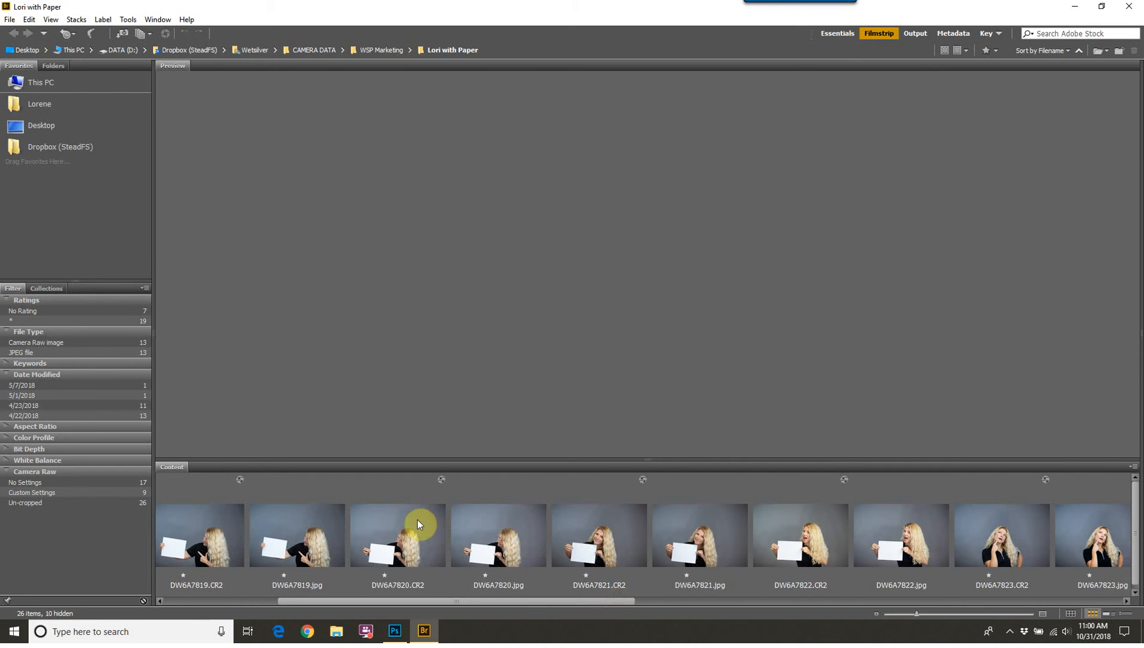
left_click(417, 521)
left_click(494, 521, "ctrl")
left_click(559, 516, "ctrl")
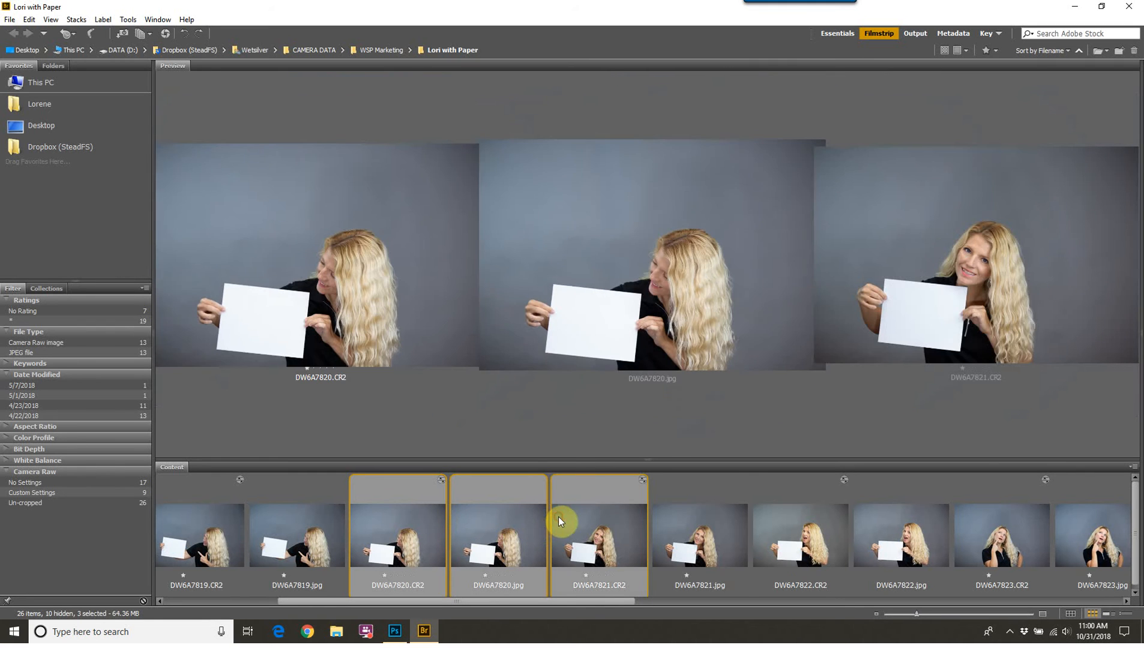
left_click(727, 523, "ctrl")
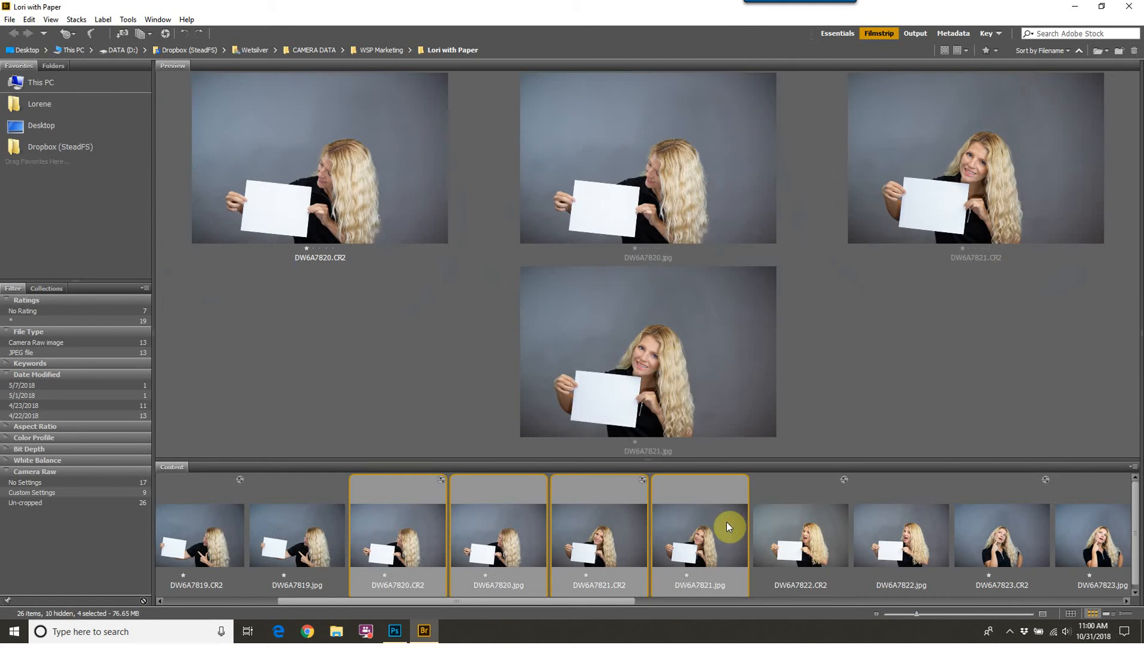
left_click(757, 512, "ctrl")
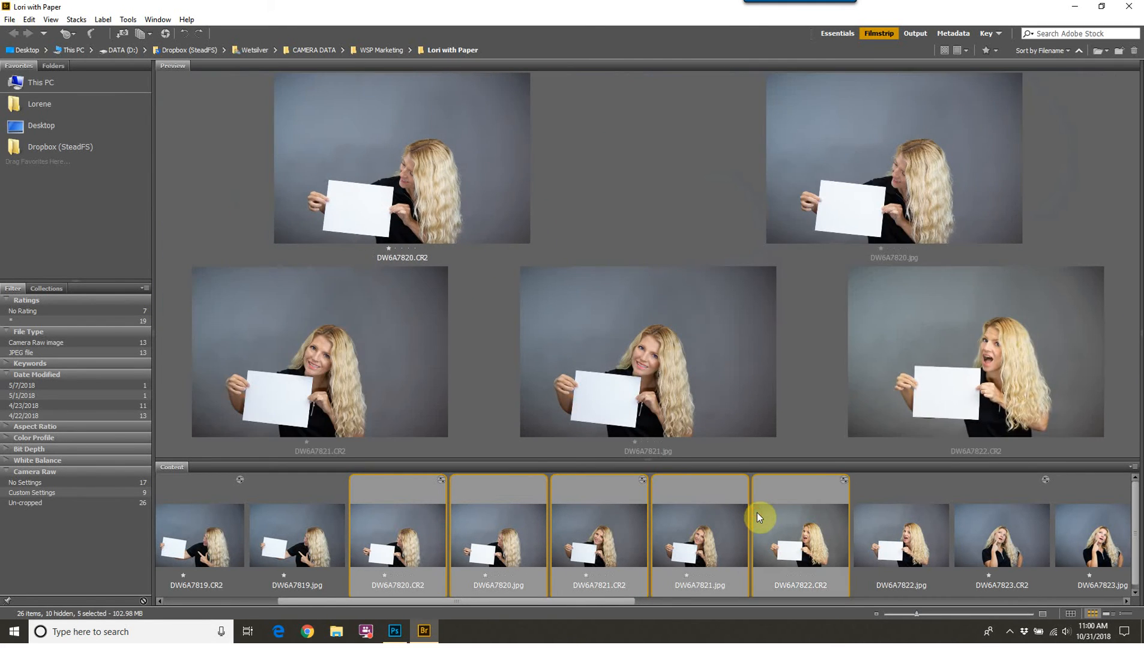
- Run Photoshop's Image Processor on the selected images, applying the newly recorded action, the last one in the Default Actions set
left_click(129, 19)
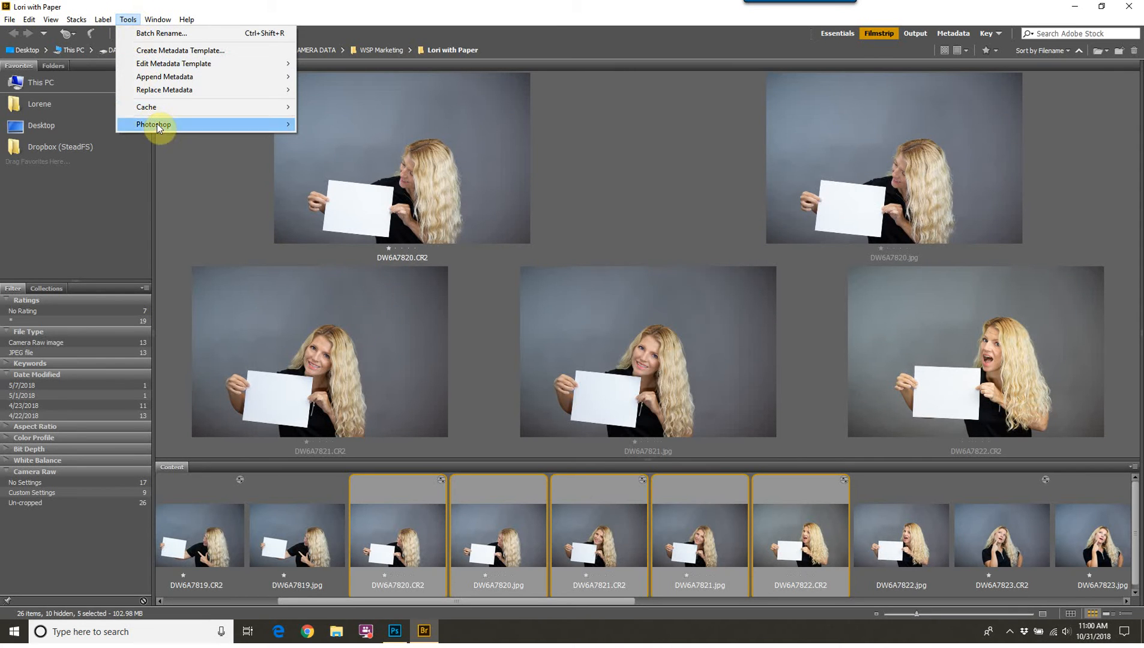
mouse_move(159, 128)
left_click(344, 153)
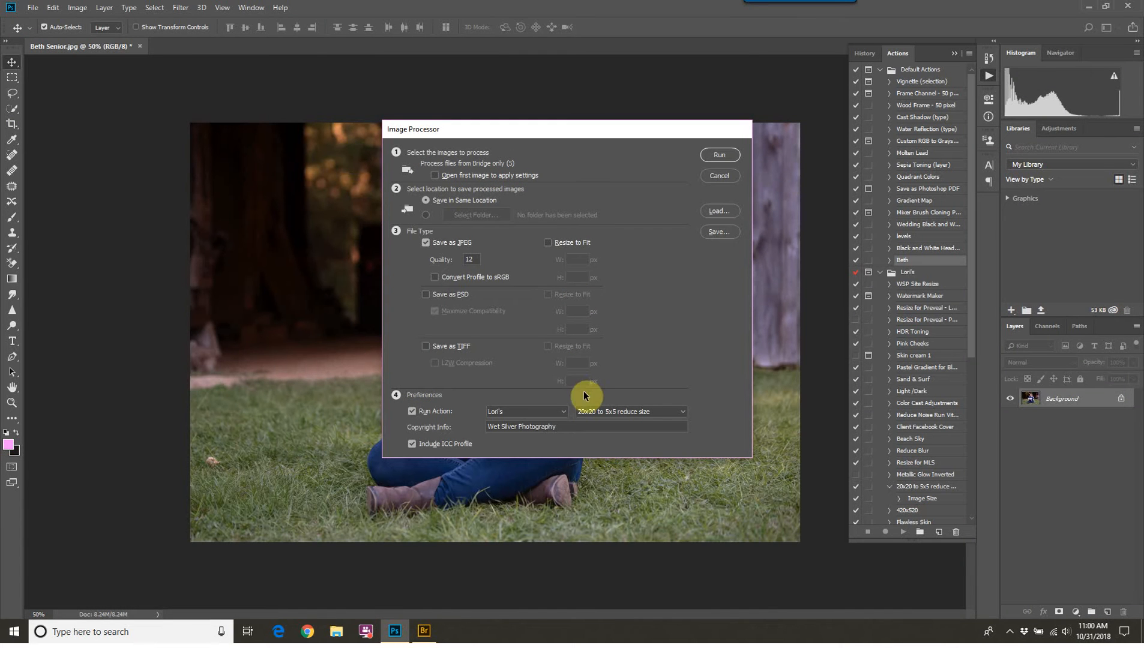
left_click(564, 411)
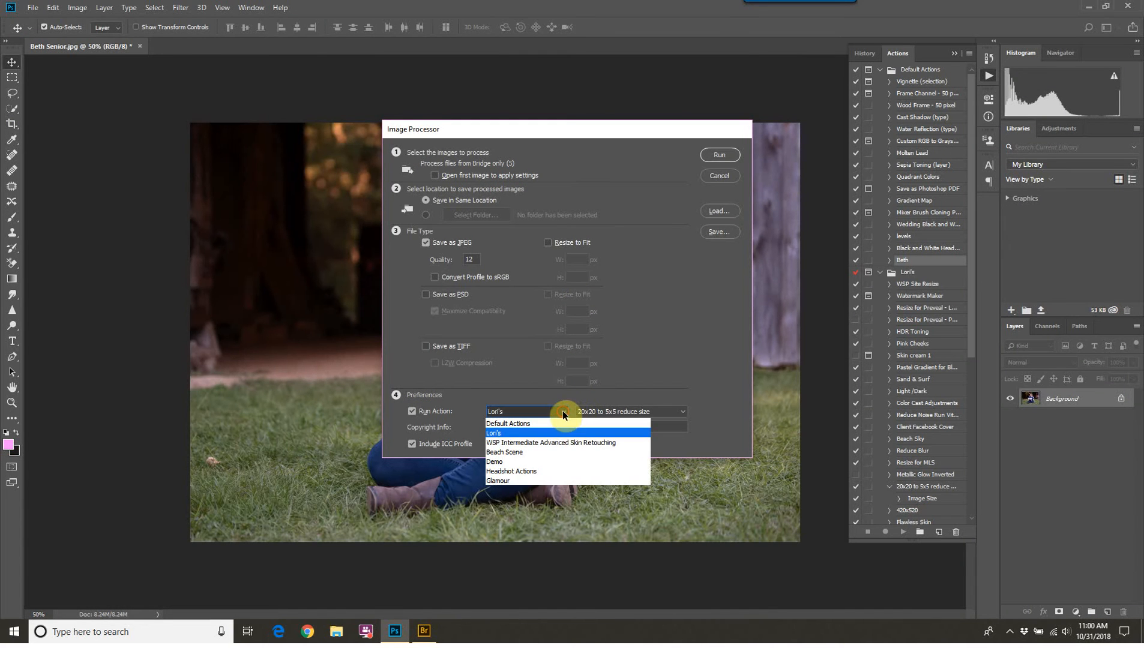
left_click(550, 423)
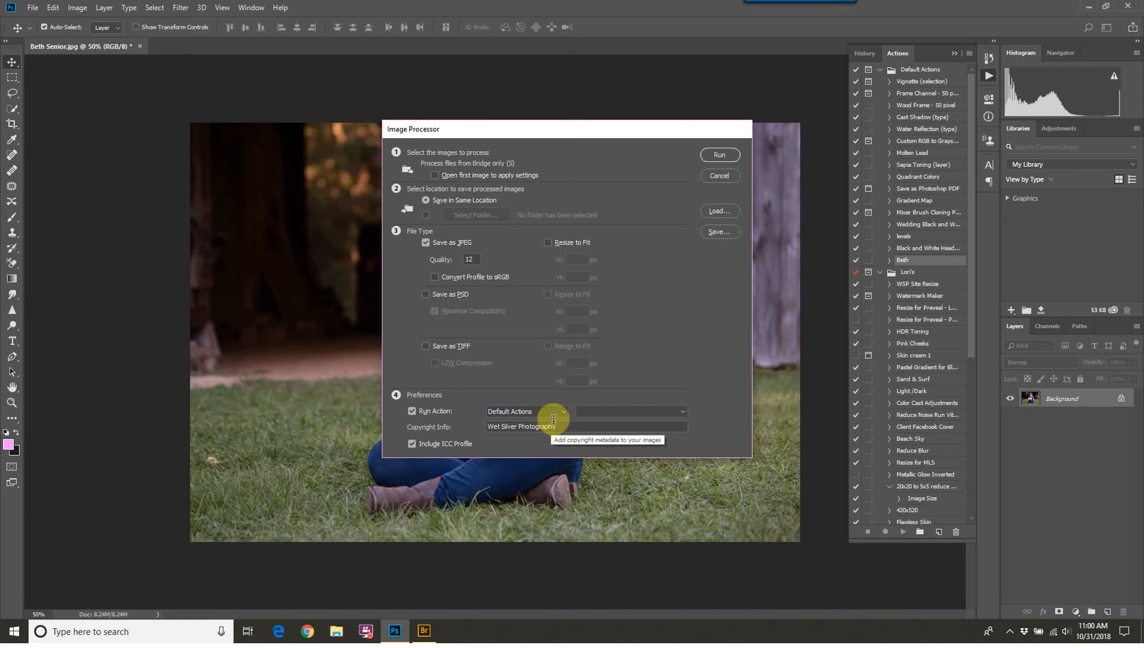
left_click(670, 412)
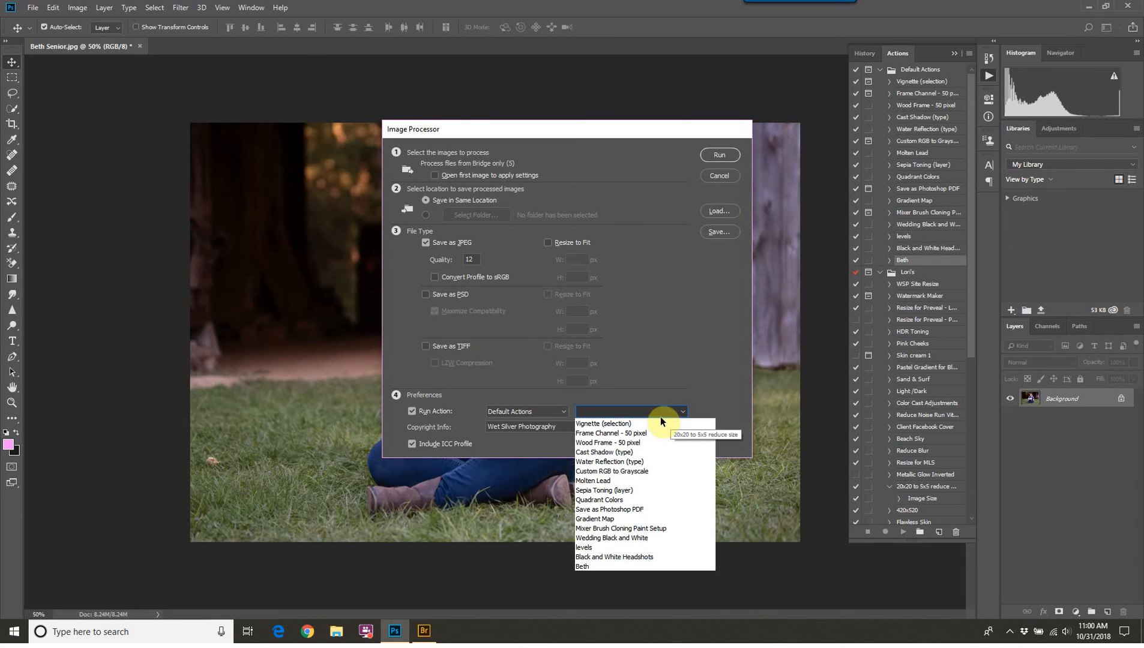
left_click(642, 568)
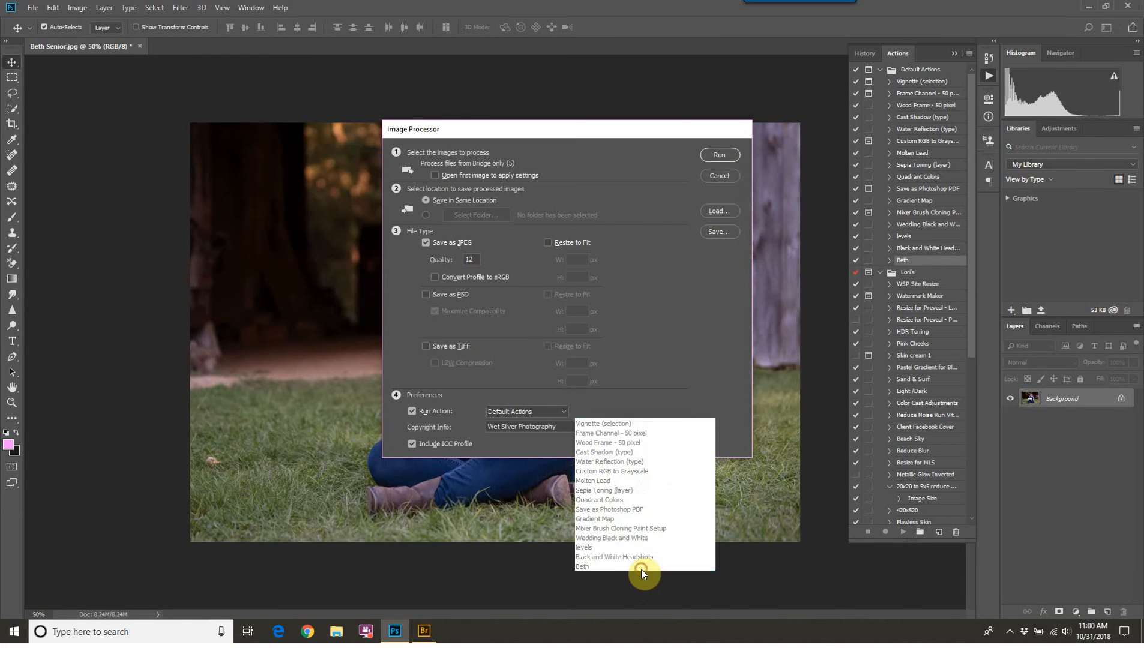
left_click(731, 155)
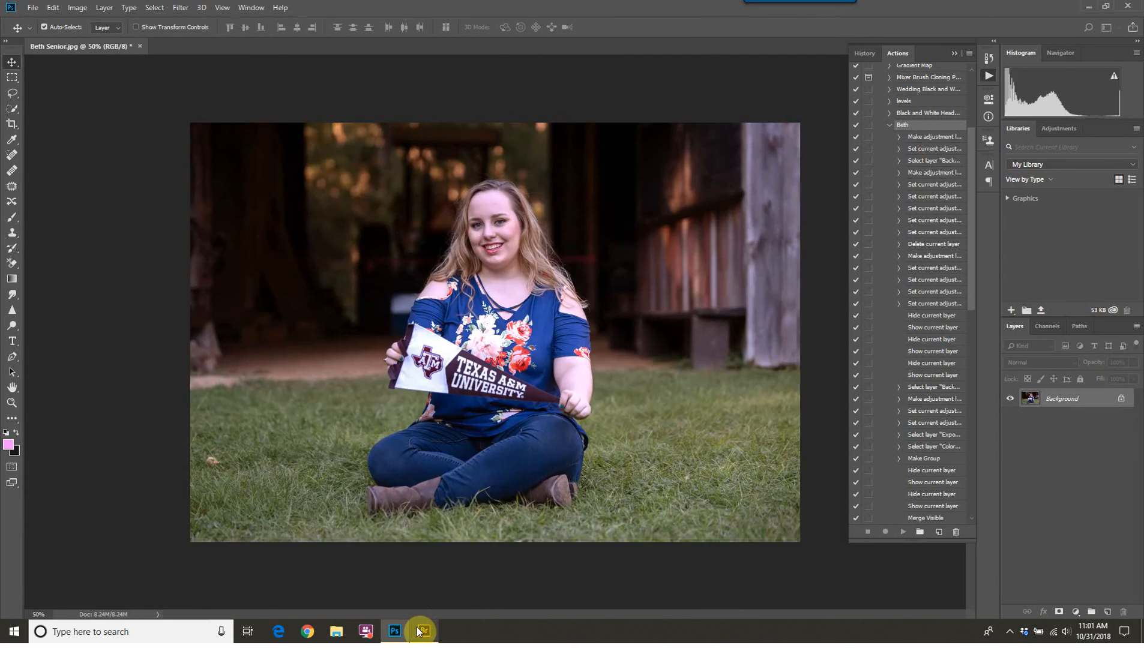
- Switch back to Bridge and open the JPEG output folder created beside the source images
mouse_move(418, 632)
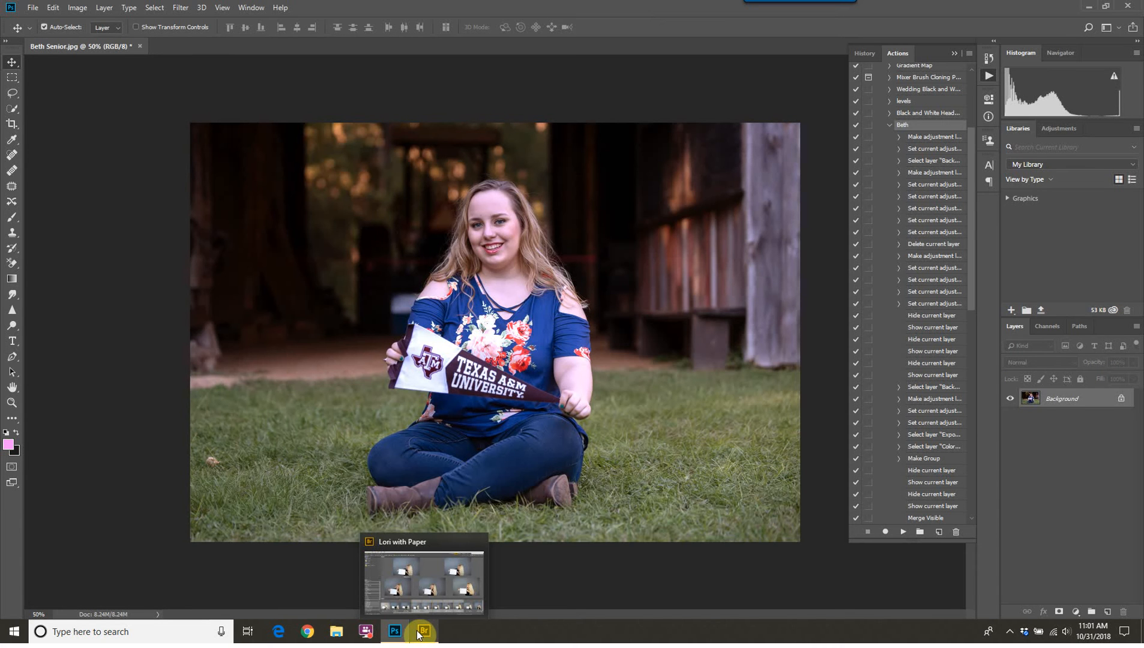
left_click(419, 634)
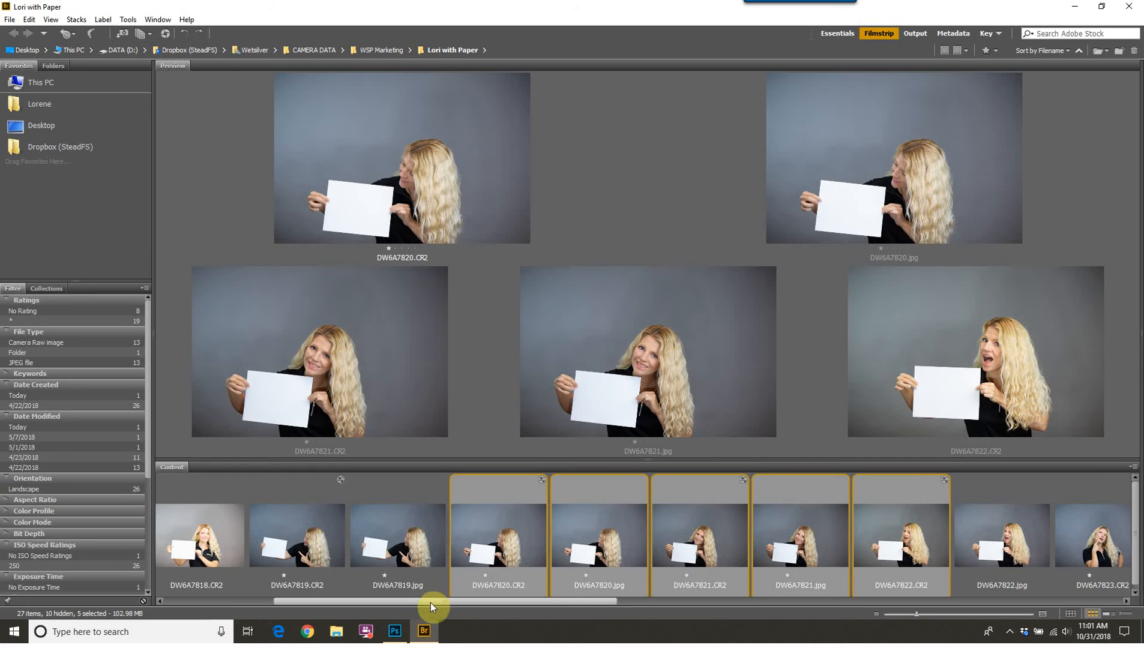
left_click_drag(432, 603, 322, 593)
double_click(186, 532)
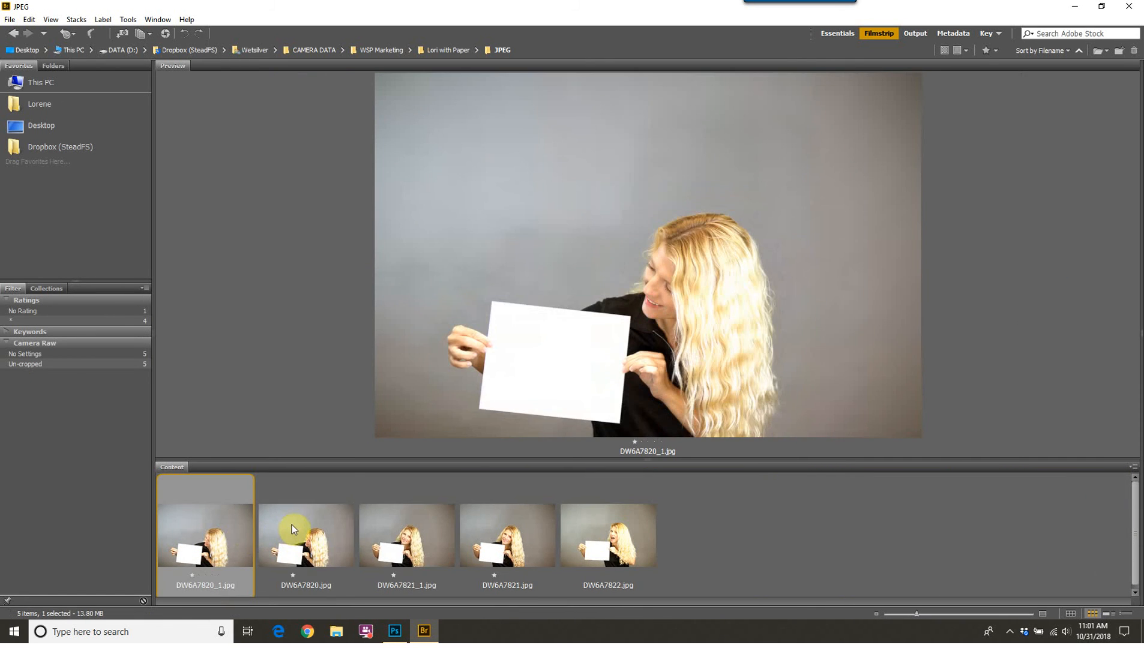
- Preview the processed images DW6A7820.jpg, DW6A7821_1.jpg, DW6A7822.jpg and DW6A7821.jpg one after another
left_click(291, 526)
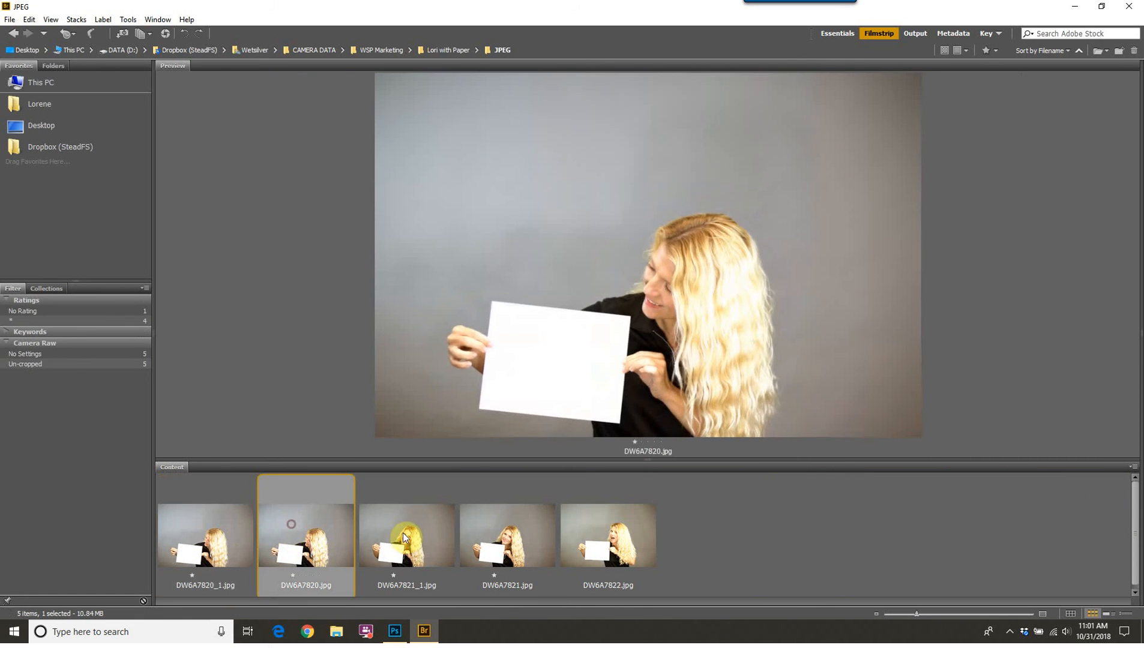
left_click(404, 533)
left_click(596, 540)
left_click(533, 529)
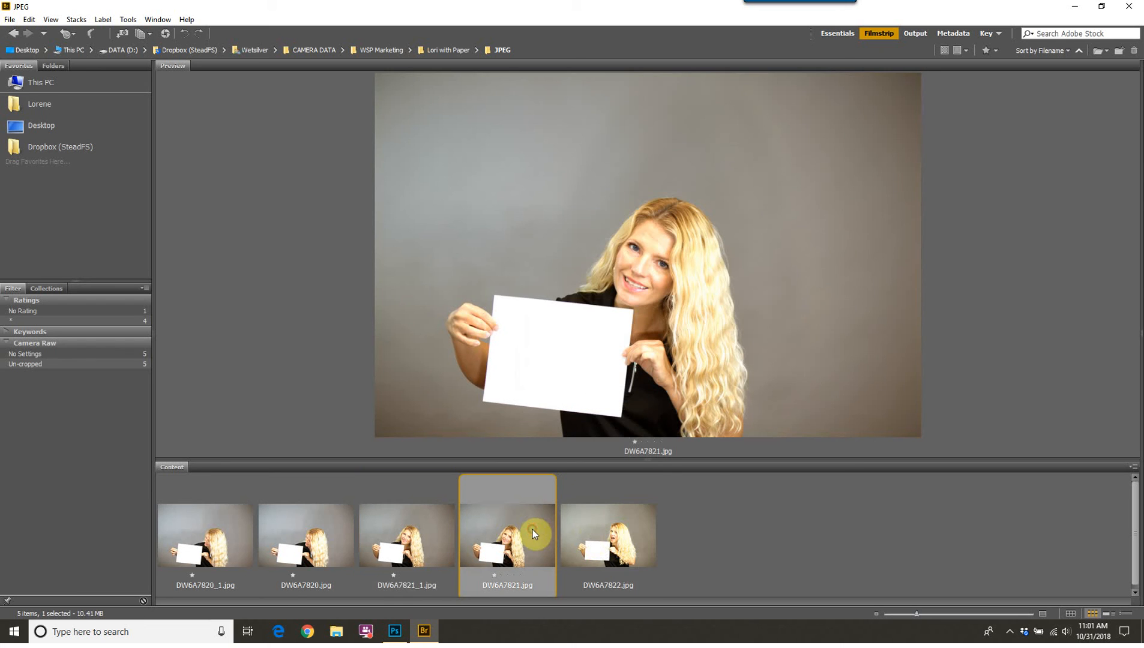